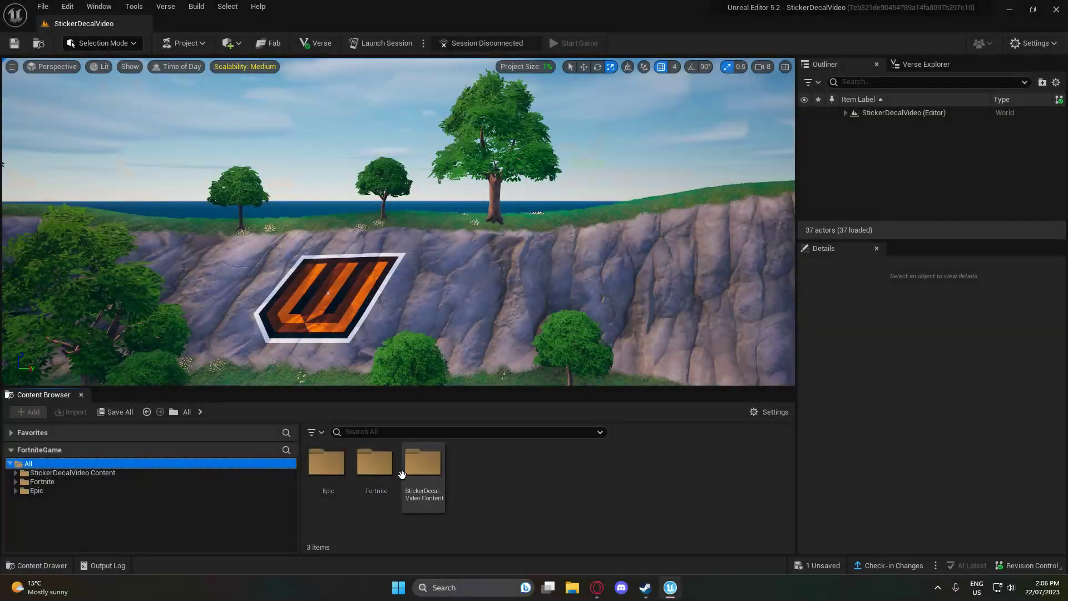
# Create a folder named Overlays inside StickerDecalVideo Content and open it.
pyautogui.doubleClick(426, 481)
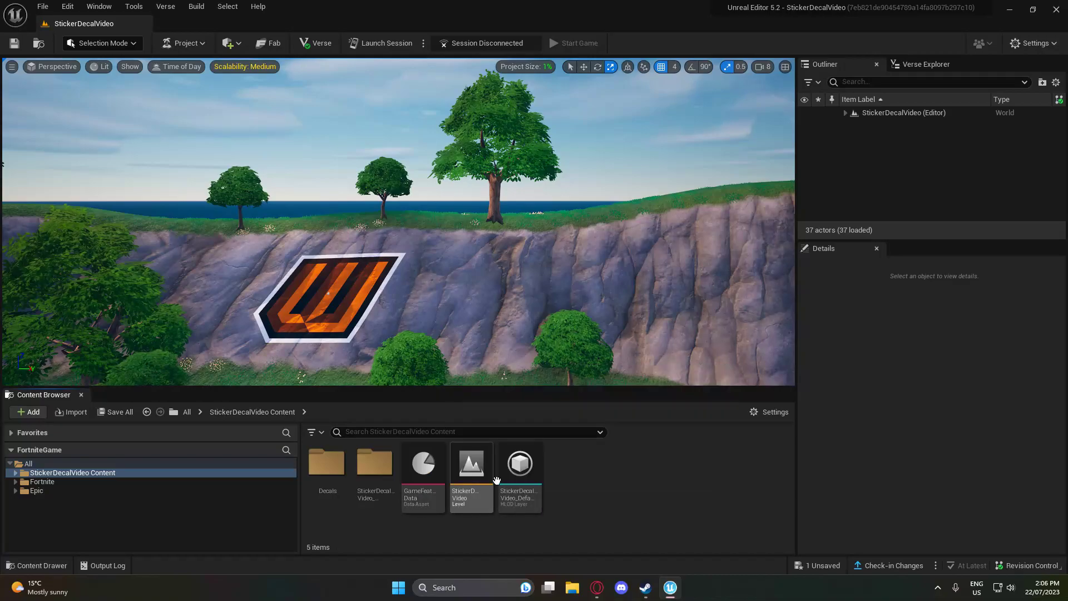
pyautogui.rightClick(593, 499)
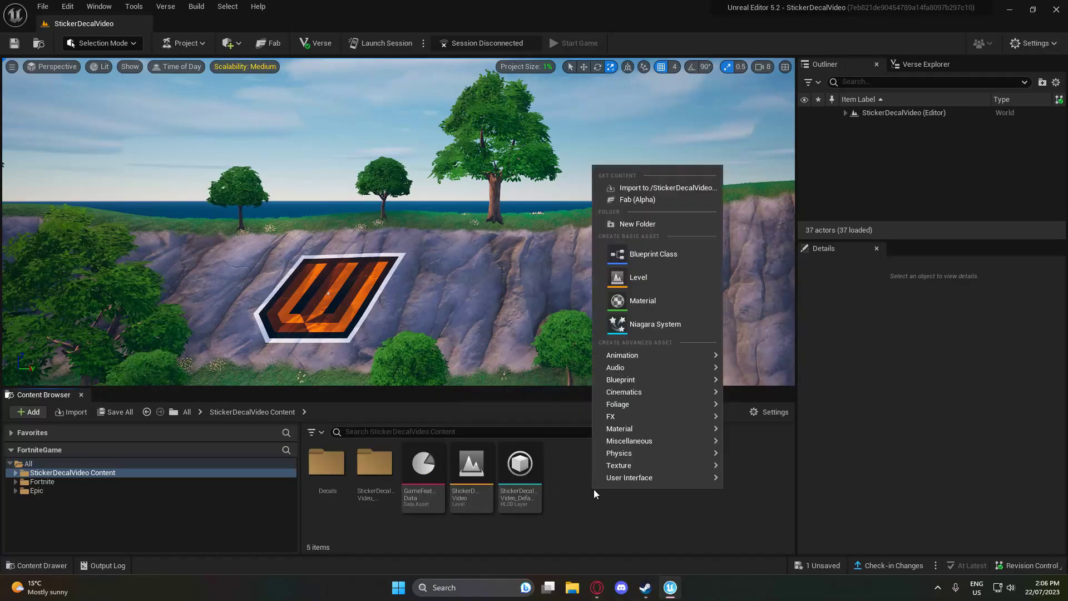
pyautogui.click(661, 225)
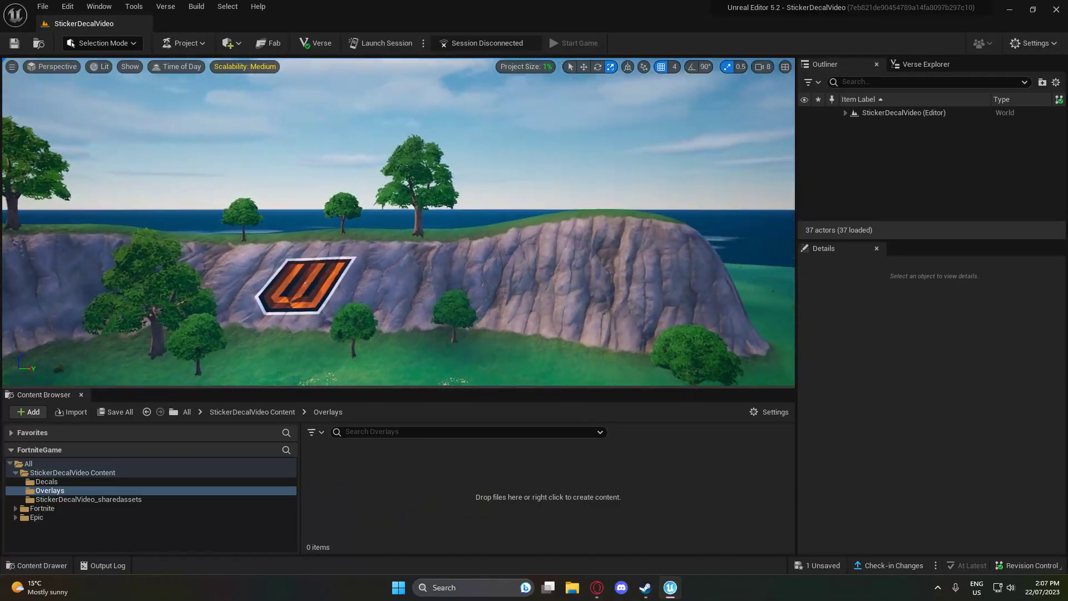
pyautogui.click(252, 411)
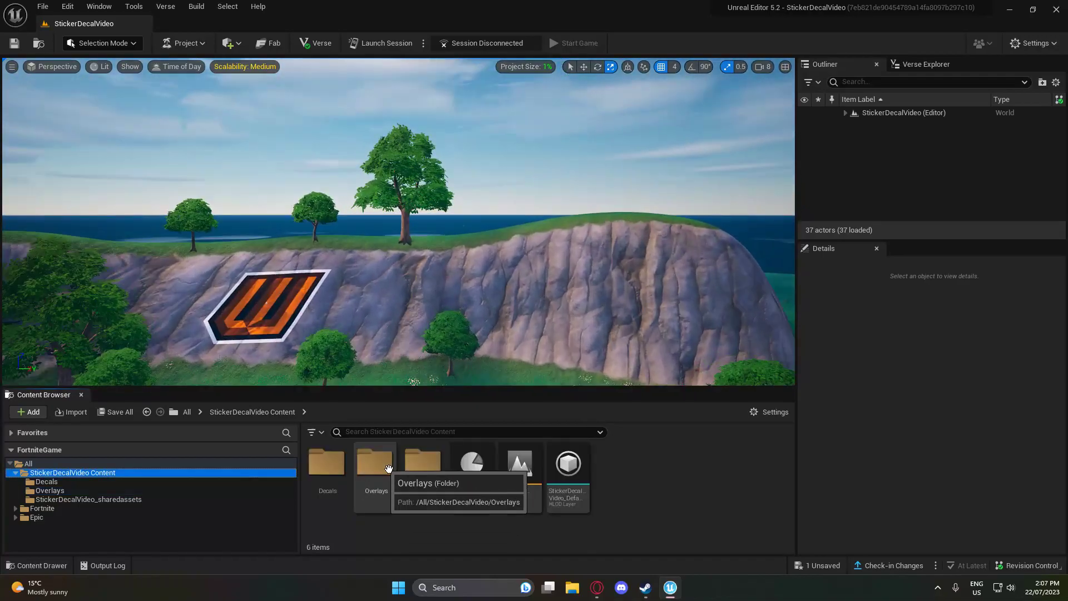
pyautogui.doubleClick(388, 468)
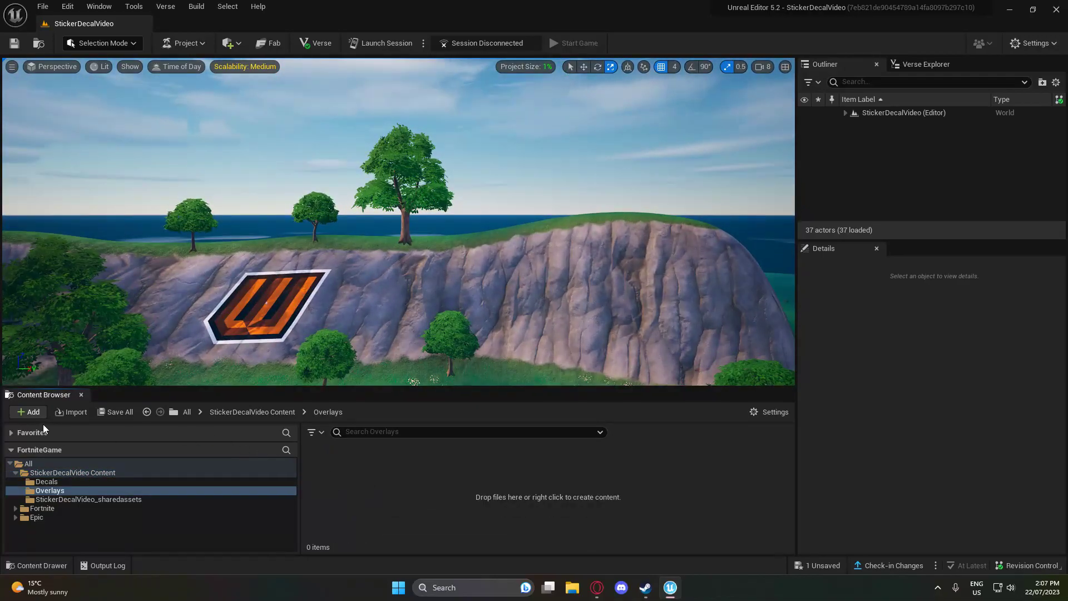
# Create a new material in the Overlays folder, keeping its default name.
pyautogui.click(34, 415)
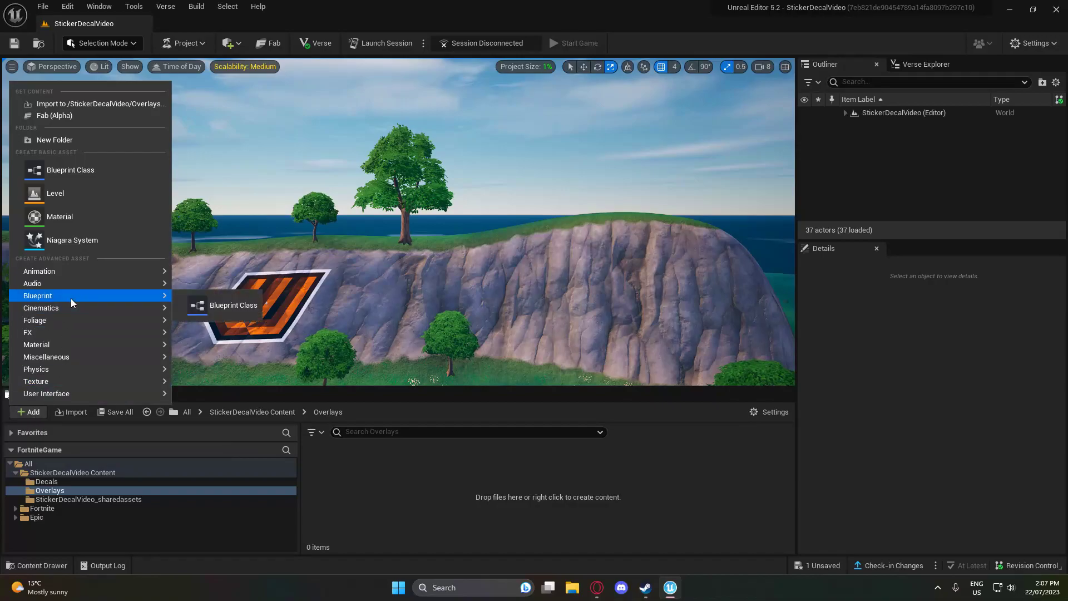
pyautogui.click(58, 215)
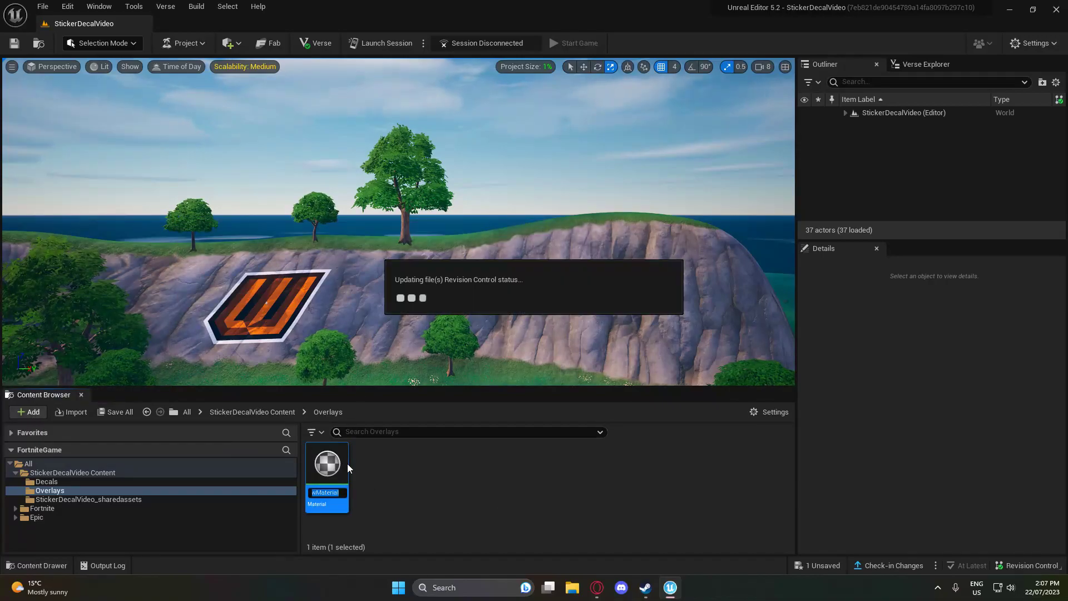
pyautogui.rightClick(379, 470)
pyautogui.click(392, 491)
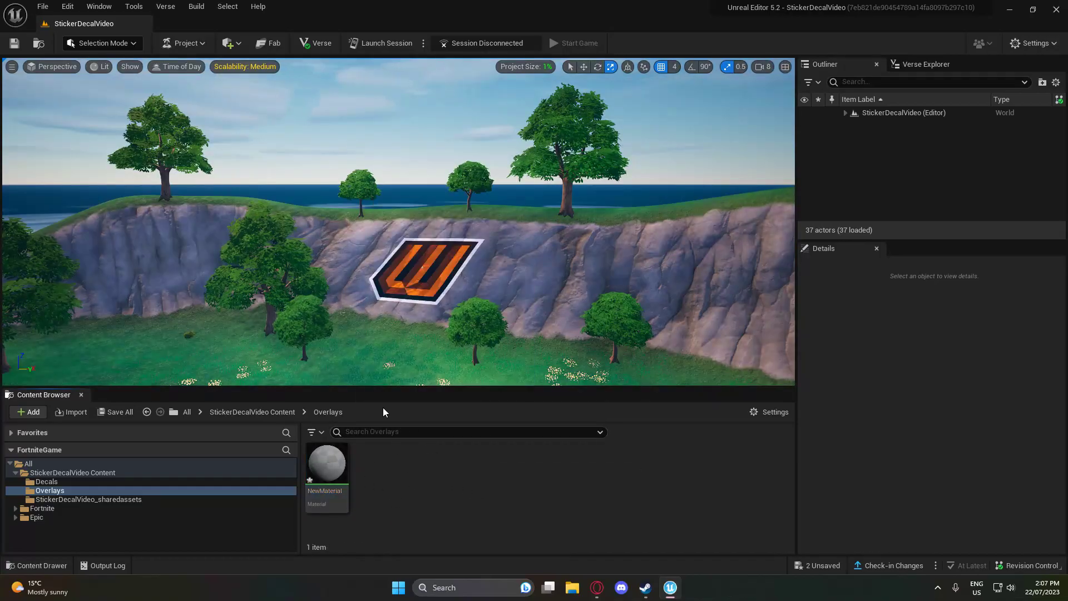
# Open the new material for editing and set its Material Domain to Deferred Decal and Blend Mode to Translucent.
pyautogui.moveTo(566, 298); pyautogui.dragTo(667, 299, button='right')
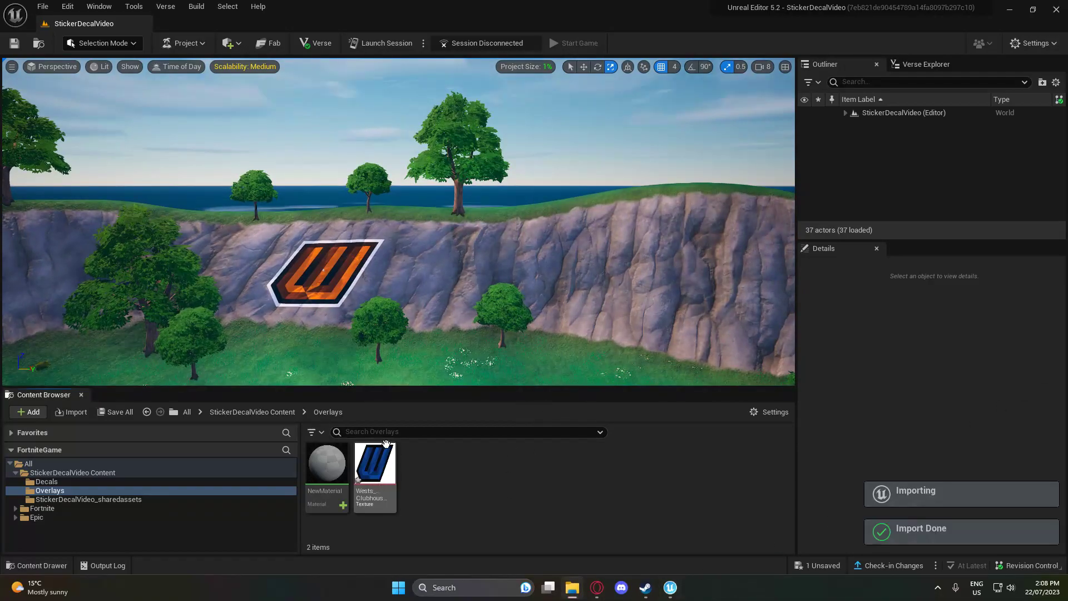
pyautogui.moveTo(482, 324); pyautogui.dragTo(556, 328, button='right')
pyautogui.press('w')
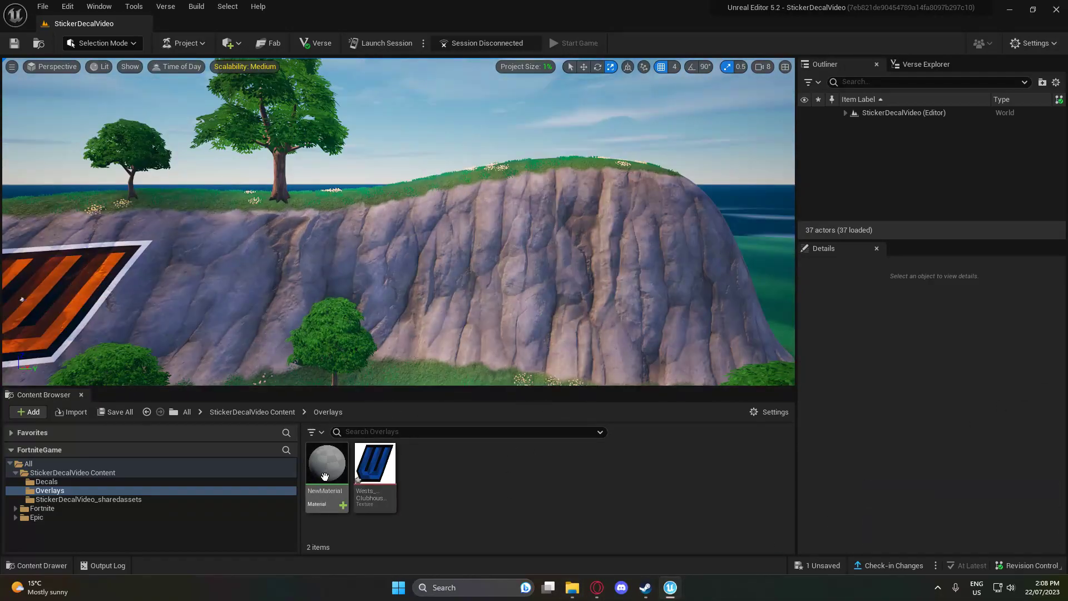
pyautogui.rightClick(325, 476)
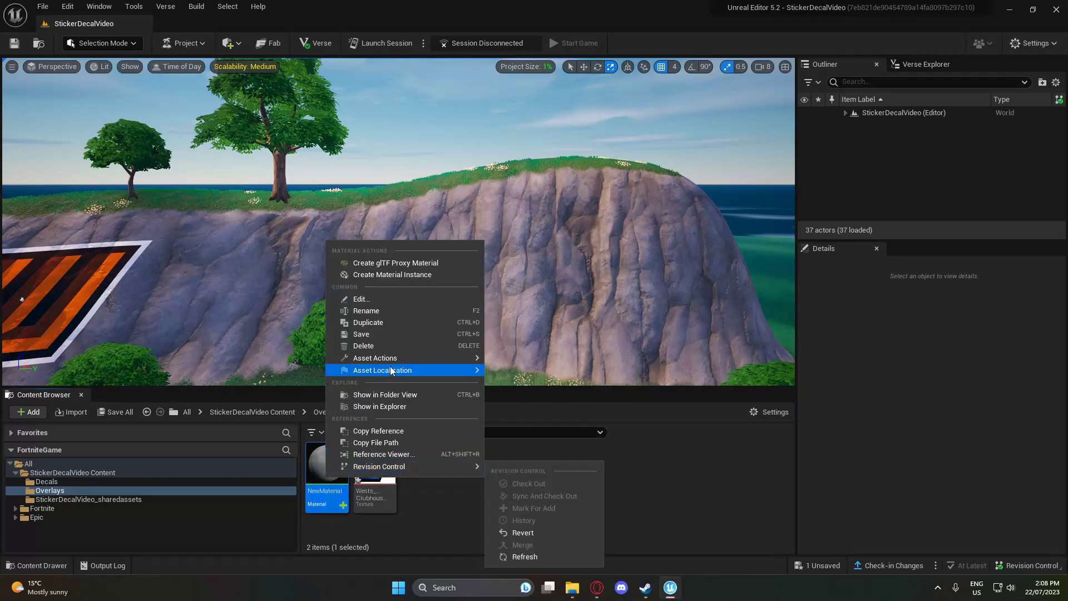
pyautogui.click(396, 300)
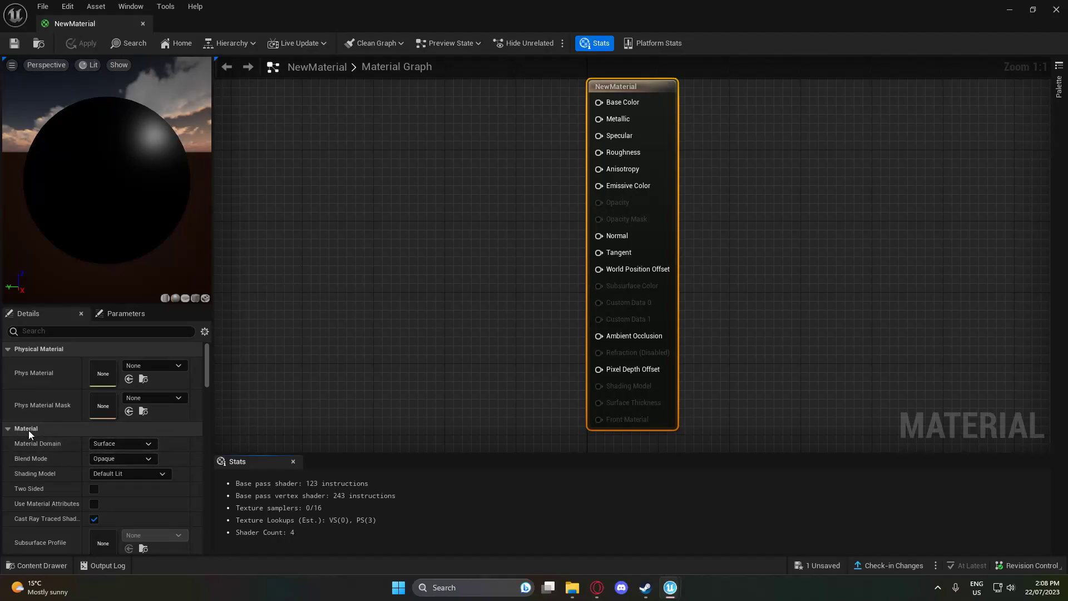
pyautogui.click(119, 444)
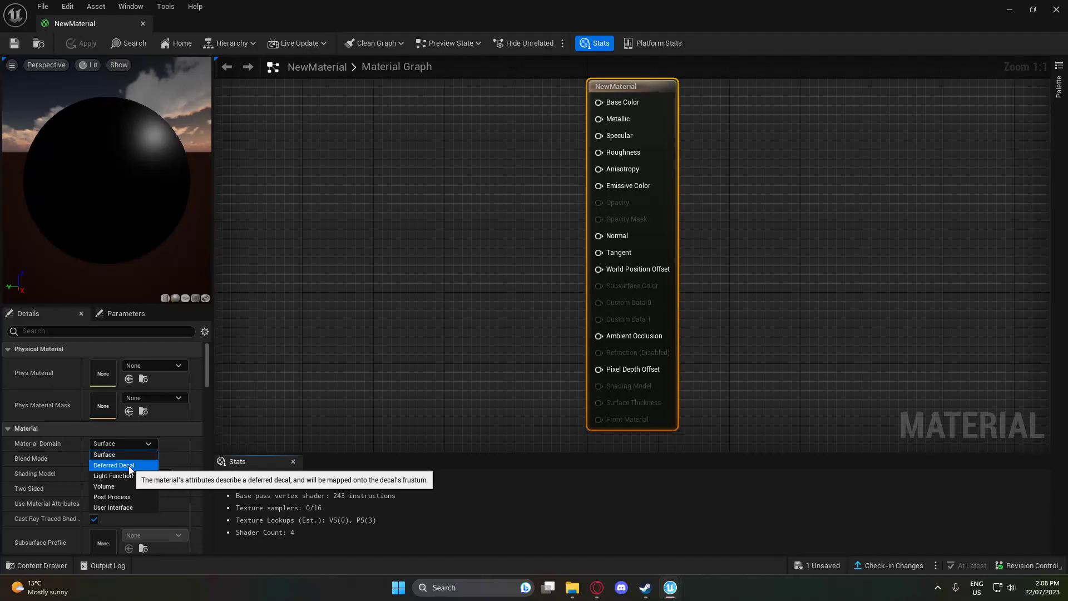
pyautogui.click(128, 466)
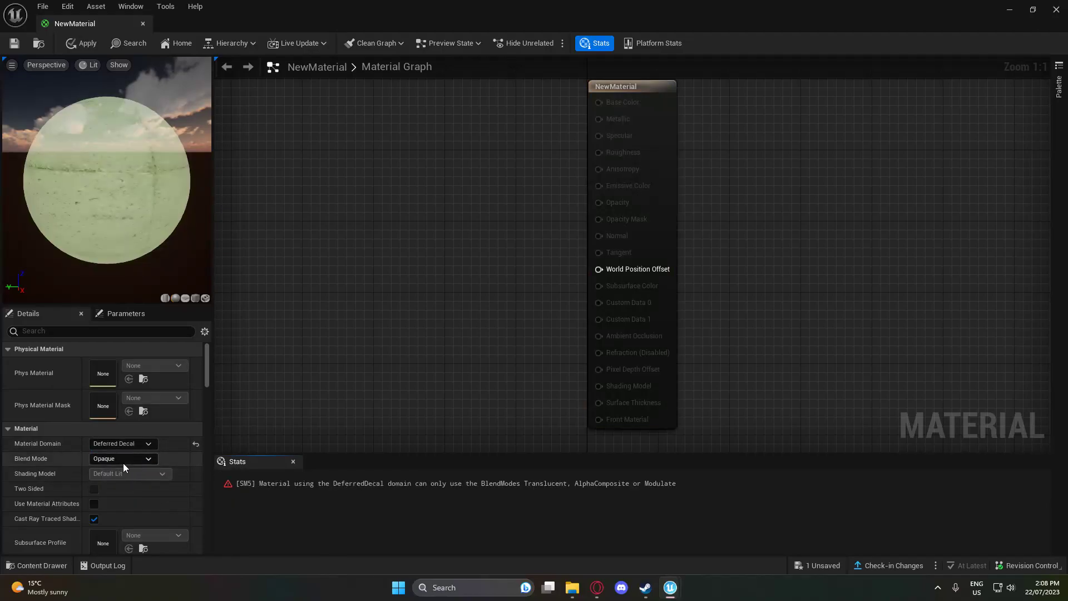
pyautogui.click(122, 461)
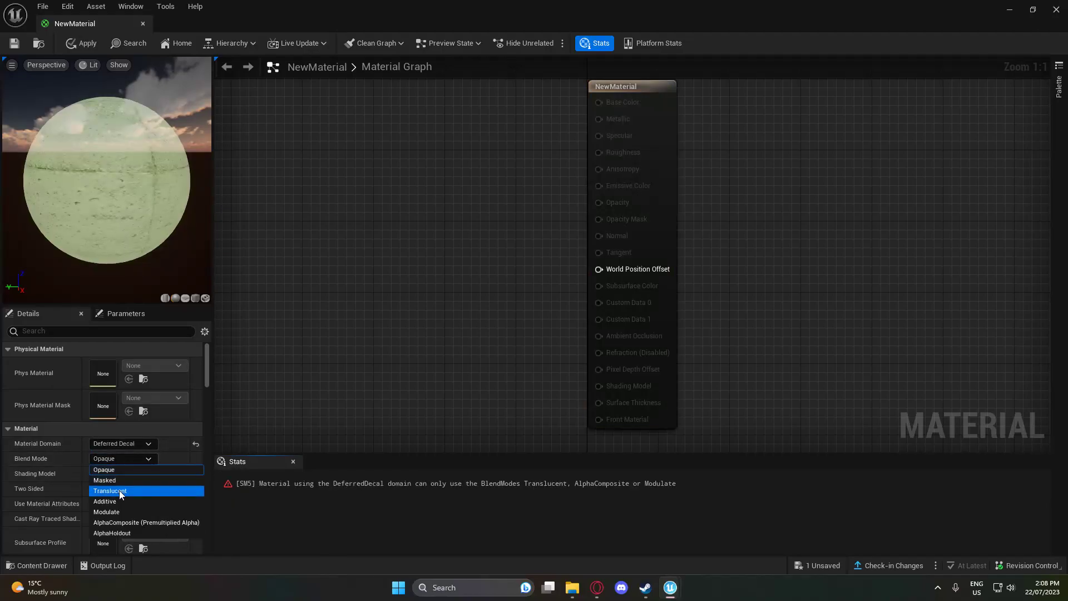
pyautogui.click(119, 490)
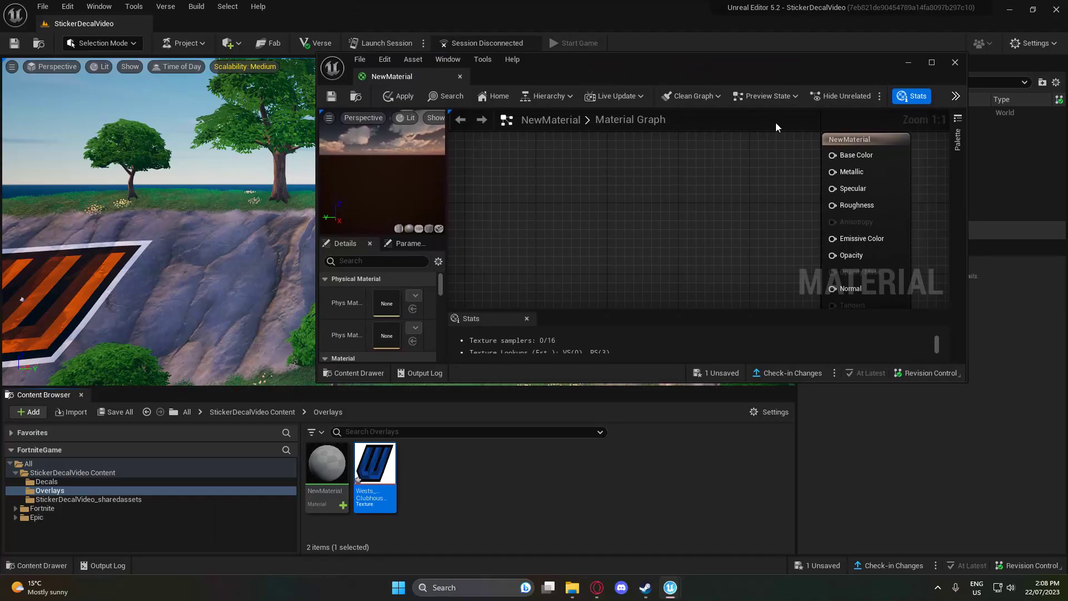
# Add the Wests Clubhouse texture to the material graph, connecting its RGB output to Base Color and its A output to Opacity.
pyautogui.moveTo(375, 464); pyautogui.dragTo(714, 158)
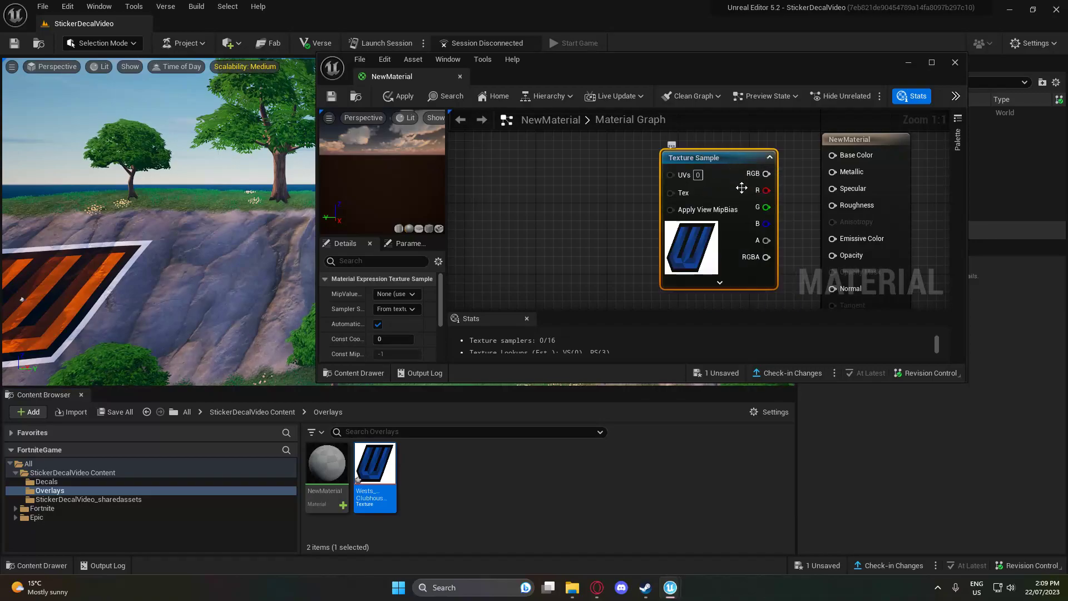
pyautogui.click(931, 62)
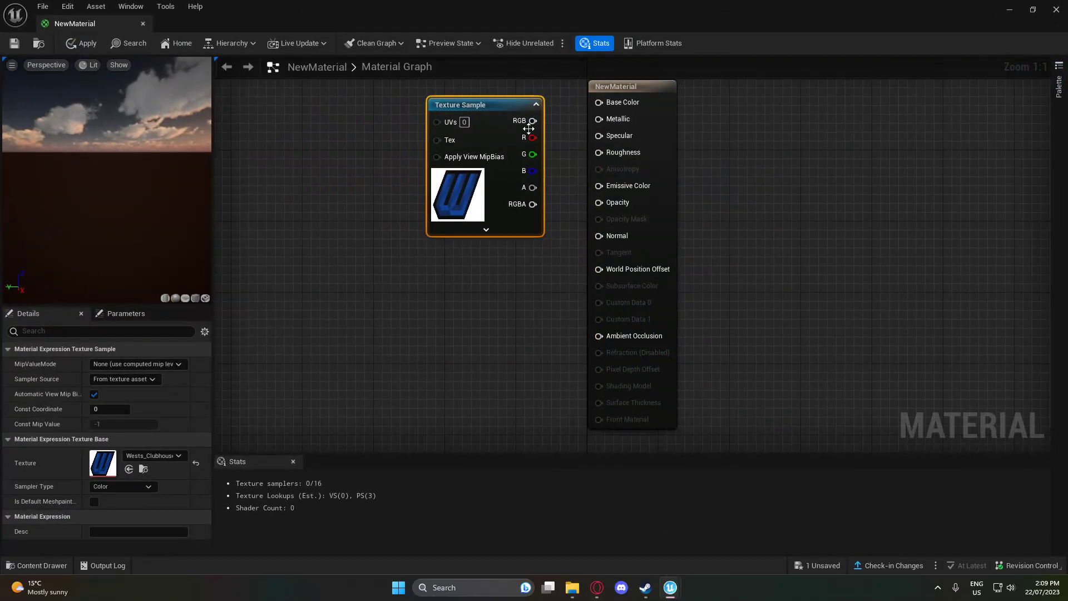
pyautogui.moveTo(531, 121); pyautogui.dragTo(598, 102)
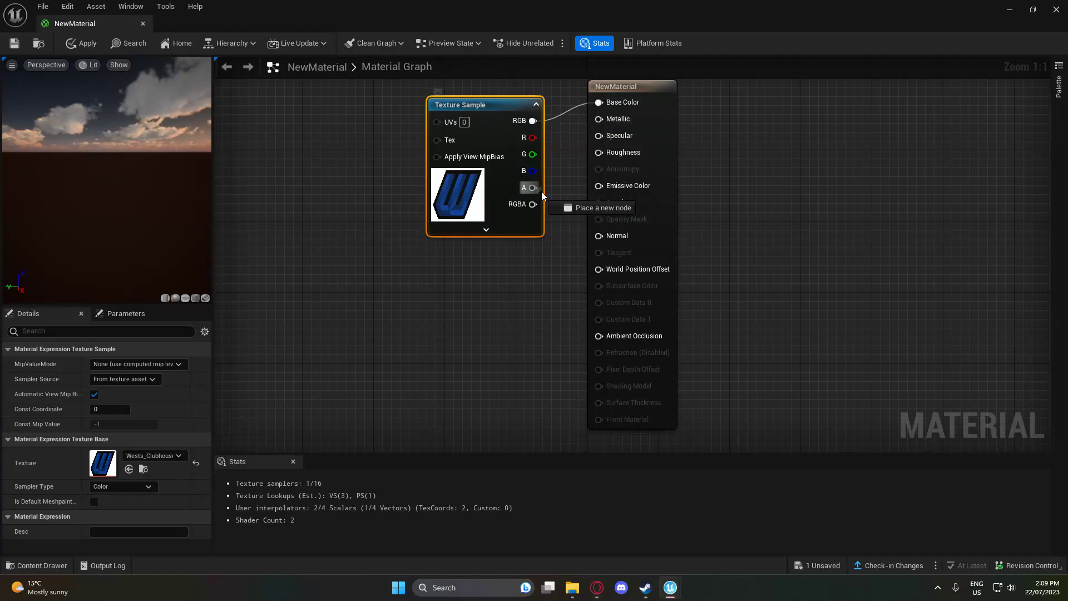
pyautogui.moveTo(542, 191); pyautogui.dragTo(599, 201)
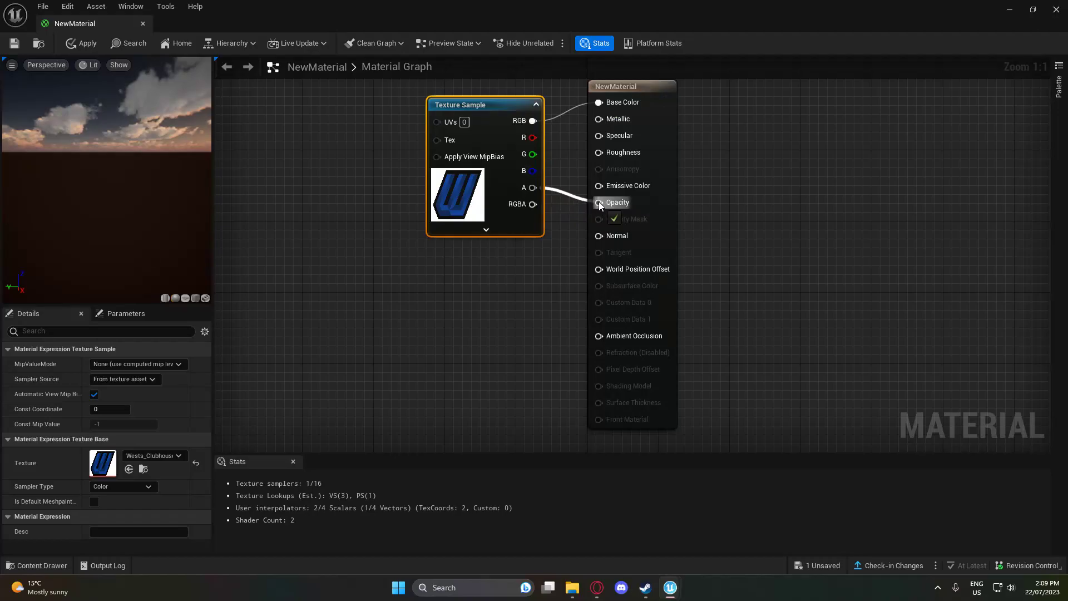
pyautogui.click(503, 321)
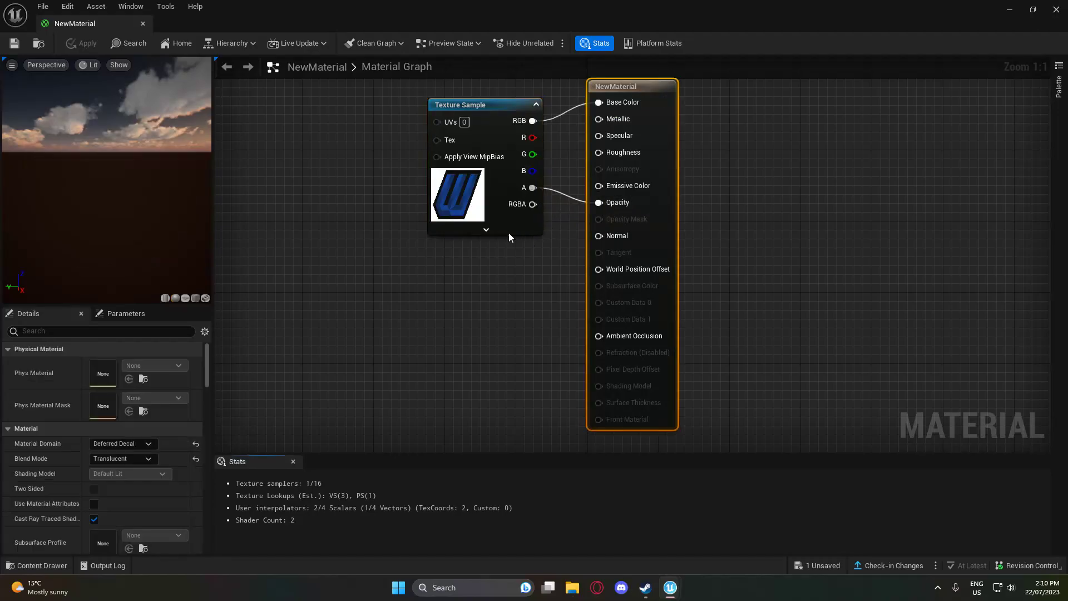
# Convert the texture sample to a parameter with the default name, then save the material and close its editor.
pyautogui.rightClick(502, 174)
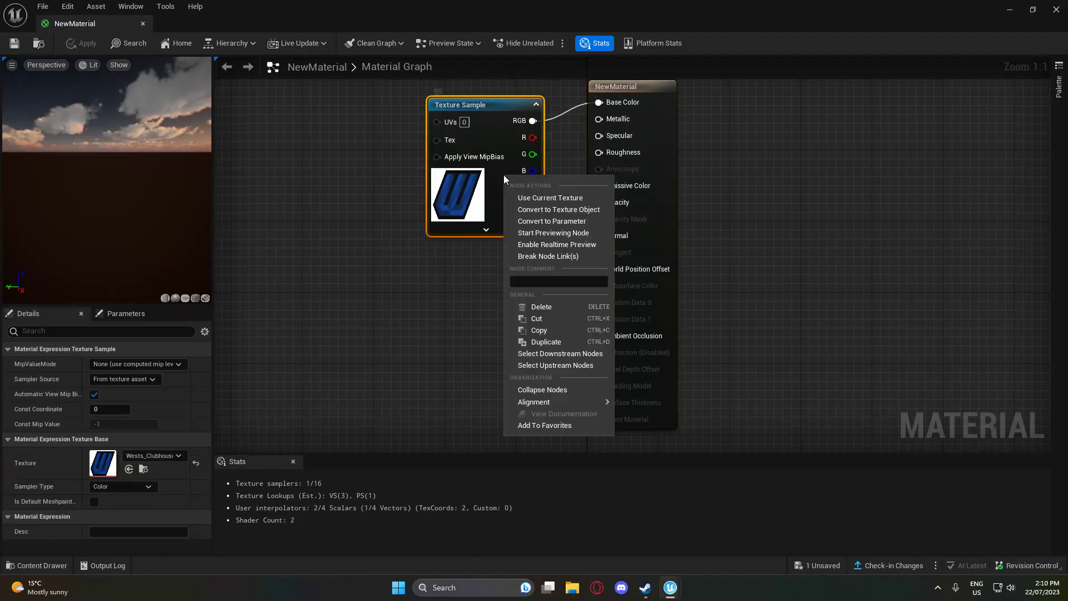
pyautogui.click(554, 221)
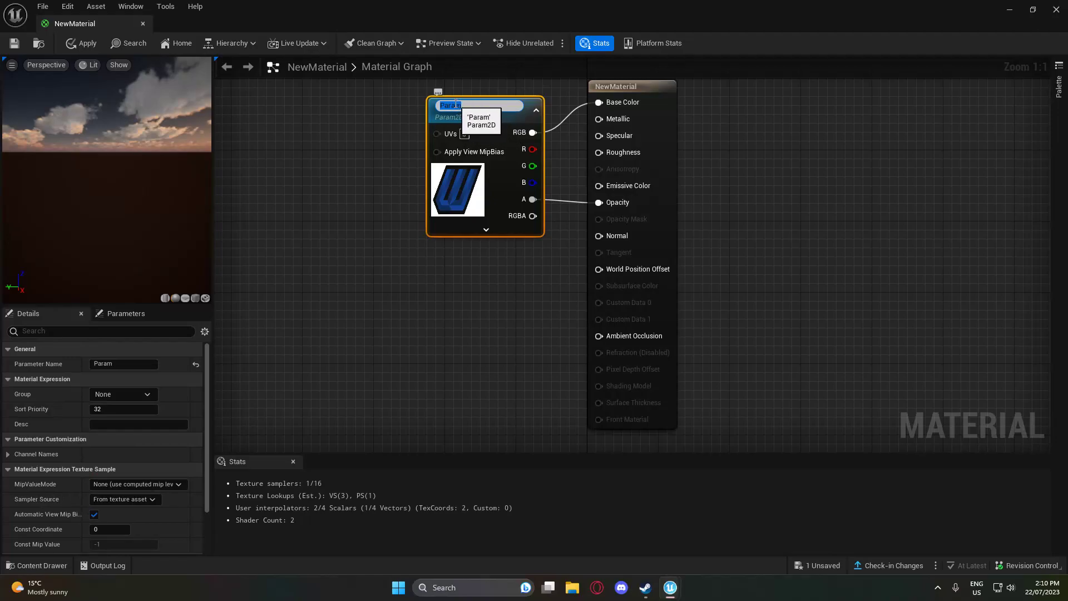
pyautogui.press('Return')
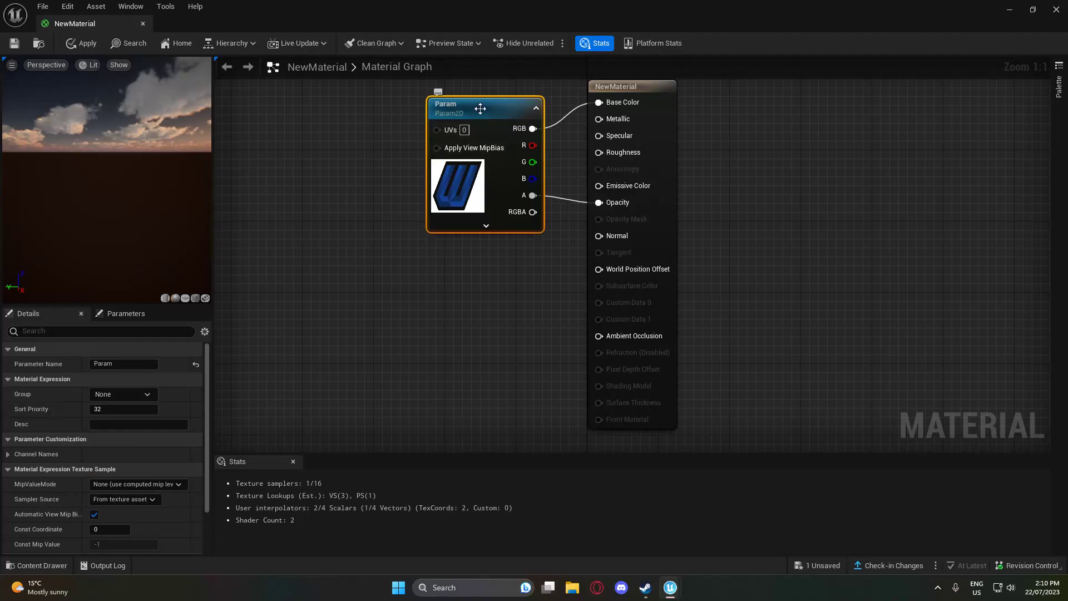
pyautogui.click(14, 43)
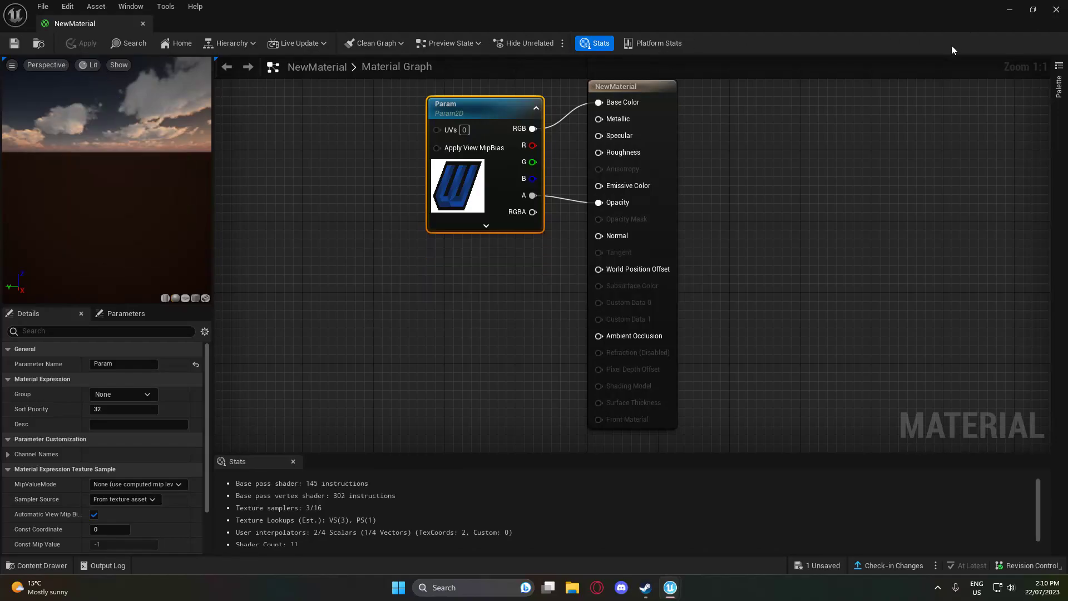
pyautogui.click(1060, 8)
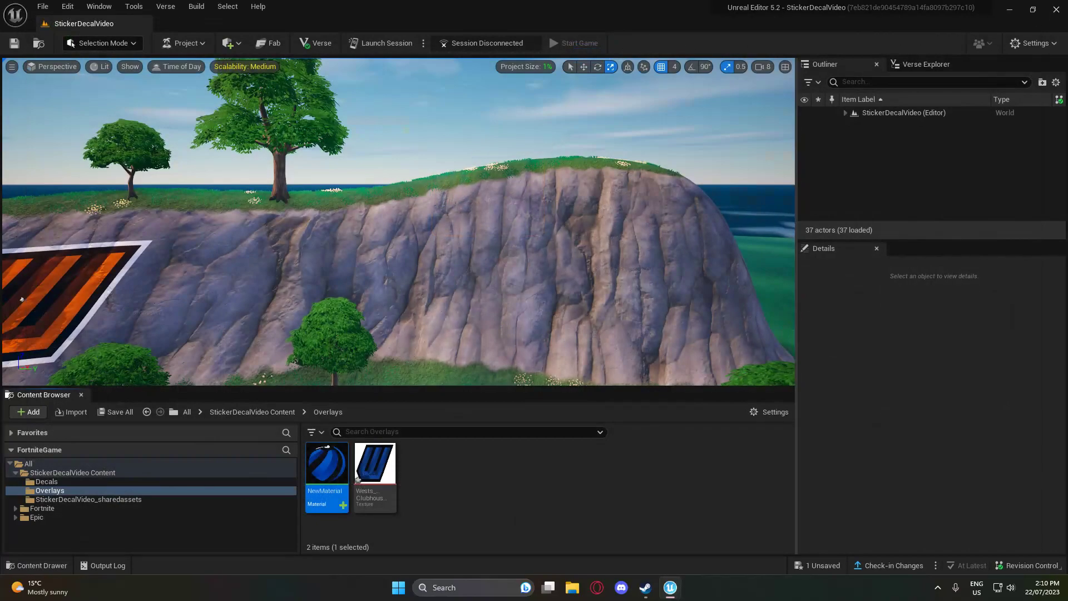
# Create a material instance from the decal material in the Overlays folder, keeping the default name.
pyautogui.press('s')
pyautogui.moveTo(398, 221); pyautogui.dragTo(378, 244, button='right')
pyautogui.click(423, 484)
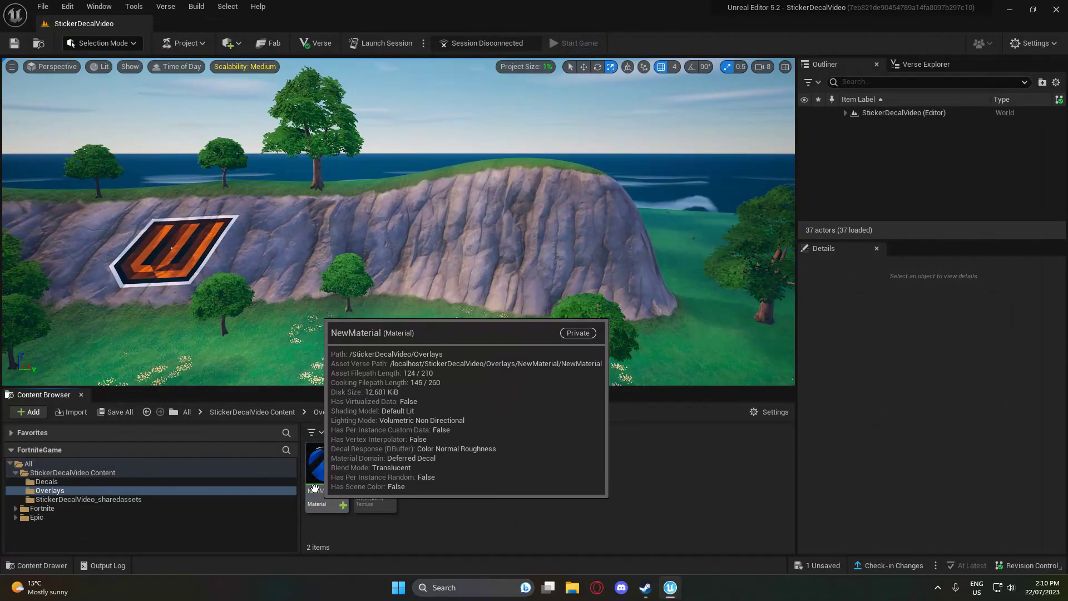
pyautogui.rightClick(315, 488)
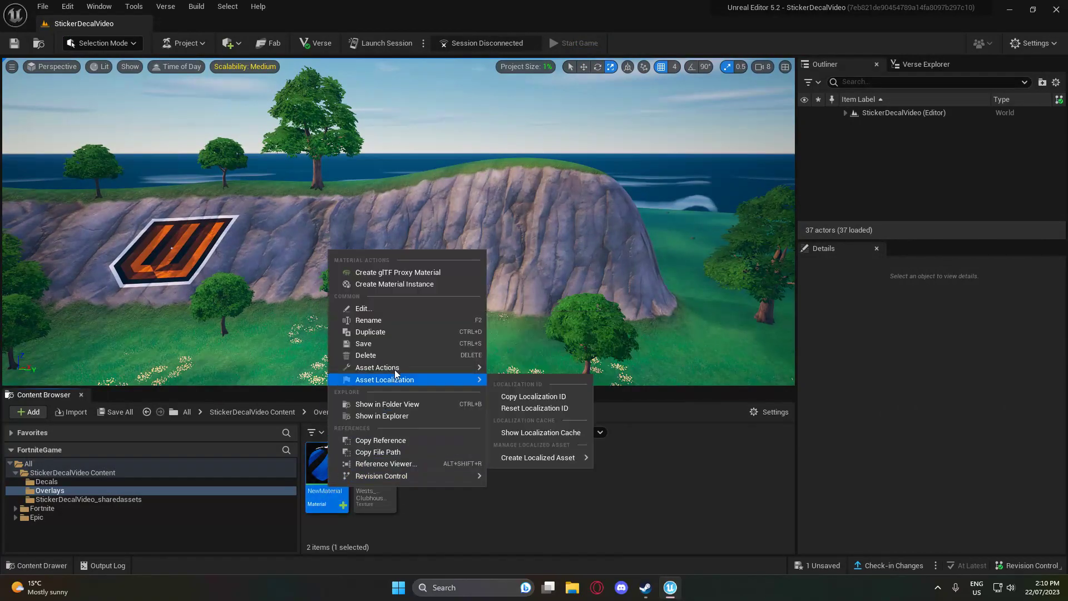
pyautogui.click(396, 283)
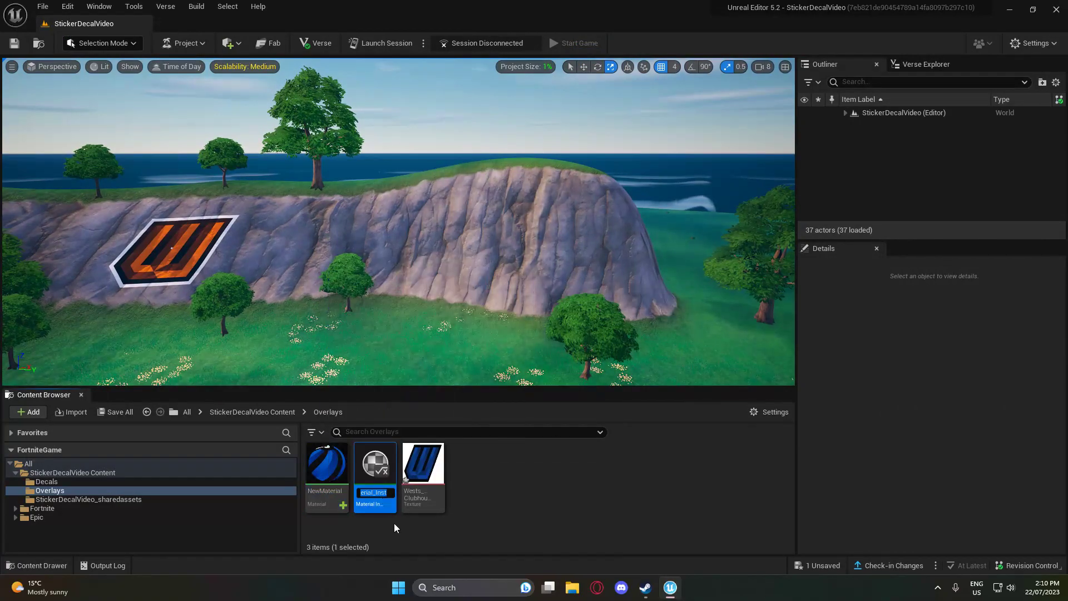
pyautogui.press('Return')
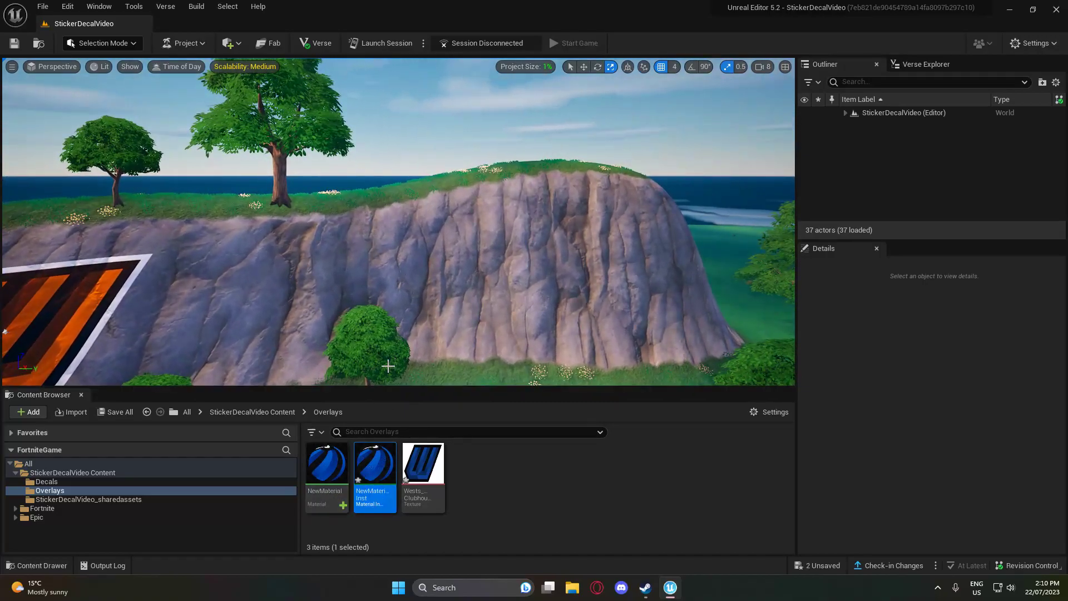
# Place the material instance as a decal on the bare cliff face beside the orange logo.
pyautogui.moveTo(386, 365)
pyautogui.mouseDown(button='right')
pyautogui.moveTo(333, 373)
pyautogui.moveTo(386, 378)
pyautogui.mouseUp(button='right')
pyautogui.moveTo(375, 463); pyautogui.dragTo(431, 373)
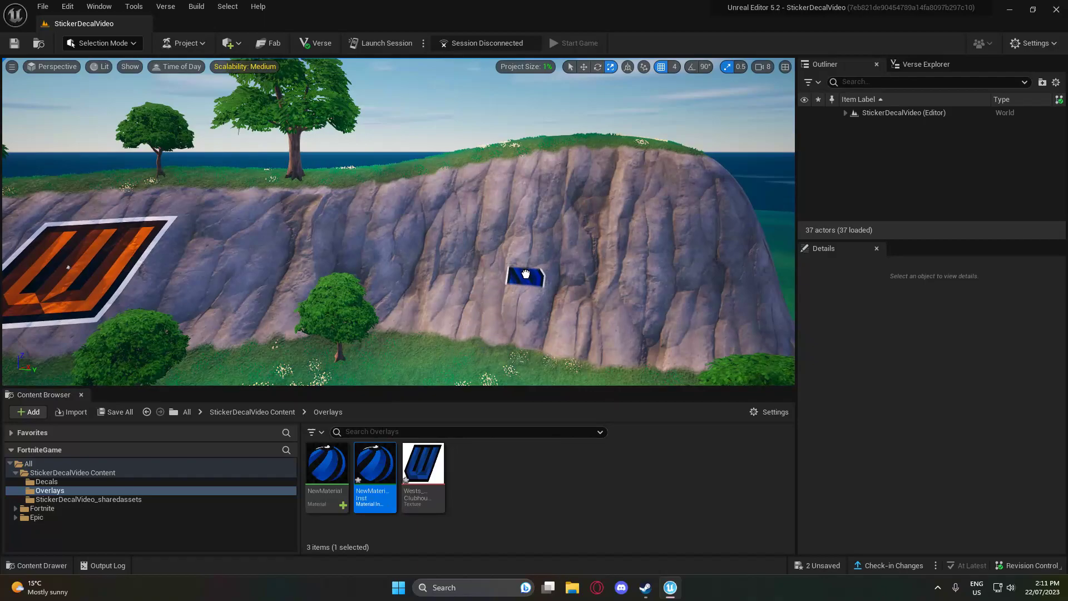
pyautogui.moveTo(529, 241); pyautogui.dragTo(540, 241)
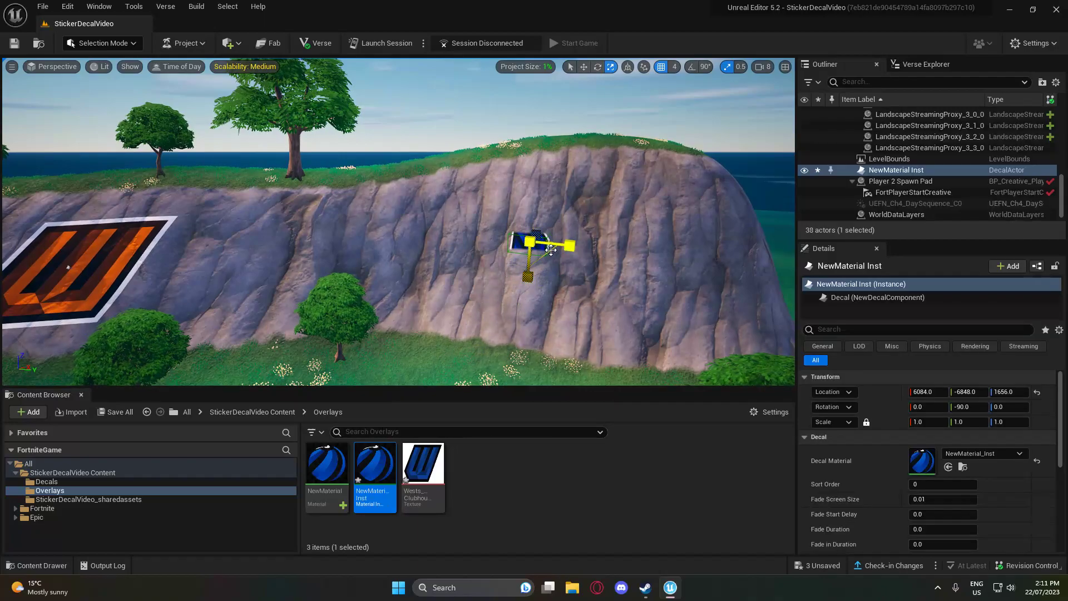
# Rotate the new blue logo decal so the W stands upright and lies against the cliff face.
pyautogui.moveTo(550, 250); pyautogui.dragTo(617, 247, button='right')
pyautogui.press('w')
pyautogui.press('s')
pyautogui.press('w')
pyautogui.press('s')
pyautogui.press('w')
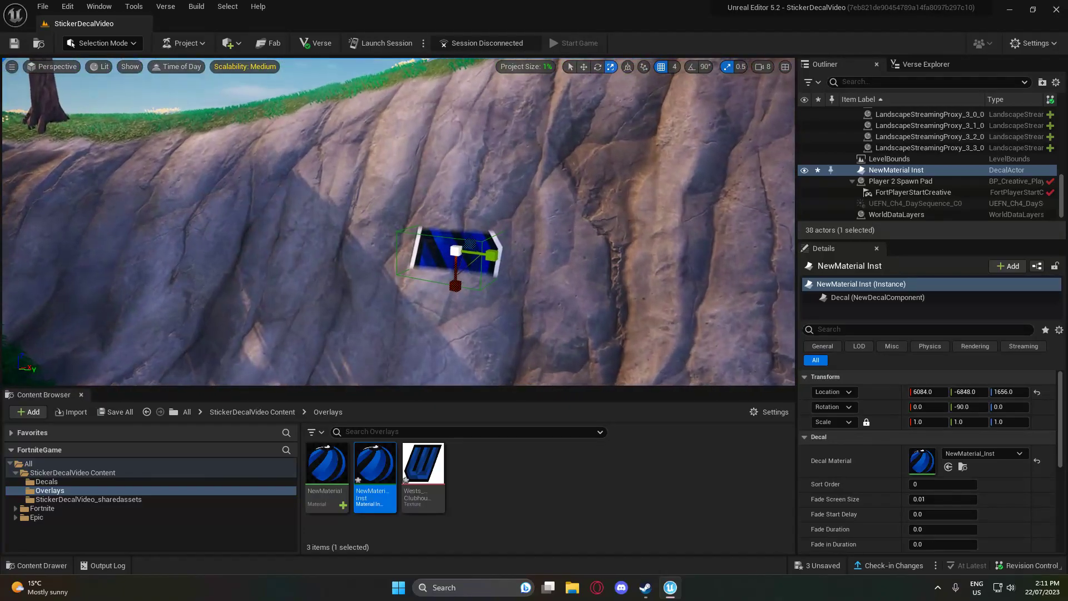
pyautogui.moveTo(440, 263); pyautogui.dragTo(440, 263, button='right')
pyautogui.press('e')
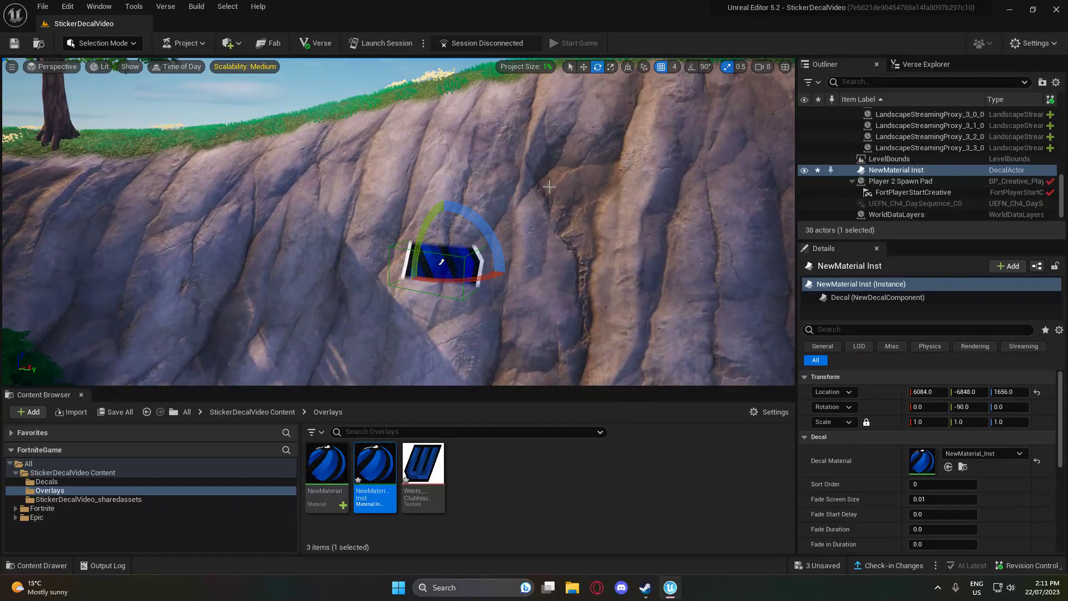
pyautogui.moveTo(545, 180)
pyautogui.mouseDown(button='right')
pyautogui.moveTo(567, 189)
pyautogui.moveTo(543, 194)
pyautogui.mouseUp(button='right')
pyautogui.press('a')
pyautogui.moveTo(514, 243); pyautogui.dragTo(513, 243, button='right')
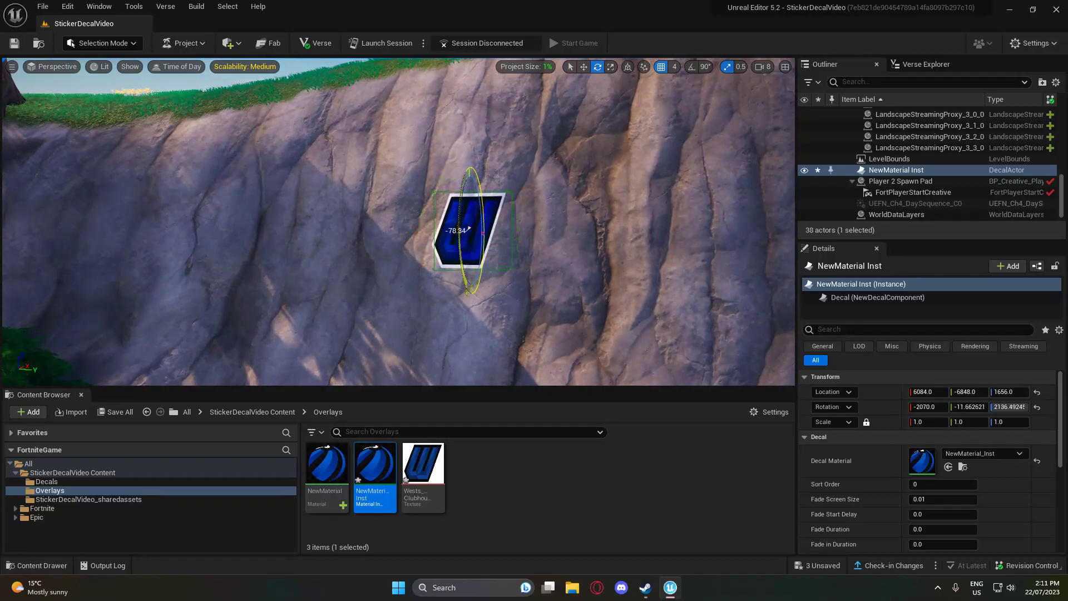
pyautogui.press('w')
pyautogui.moveTo(513, 179); pyautogui.dragTo(578, 93, button='right')
pyautogui.press('s')
# Enlarge the blue logo decal to a scale of about 8.04, 4.25, 6.21 on X, Y and Z.
pyautogui.click(610, 67)
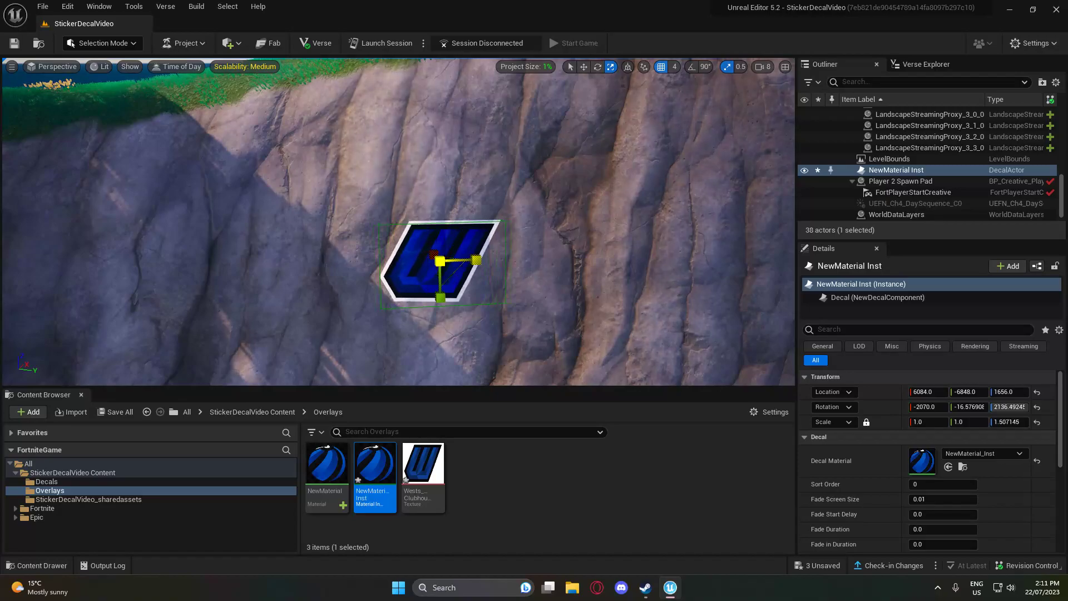
pyautogui.moveTo(473, 218)
pyautogui.mouseDown(button='right')
pyautogui.moveTo(423, 218)
pyautogui.moveTo(473, 218)
pyautogui.mouseUp(button='right')
pyautogui.press('s')
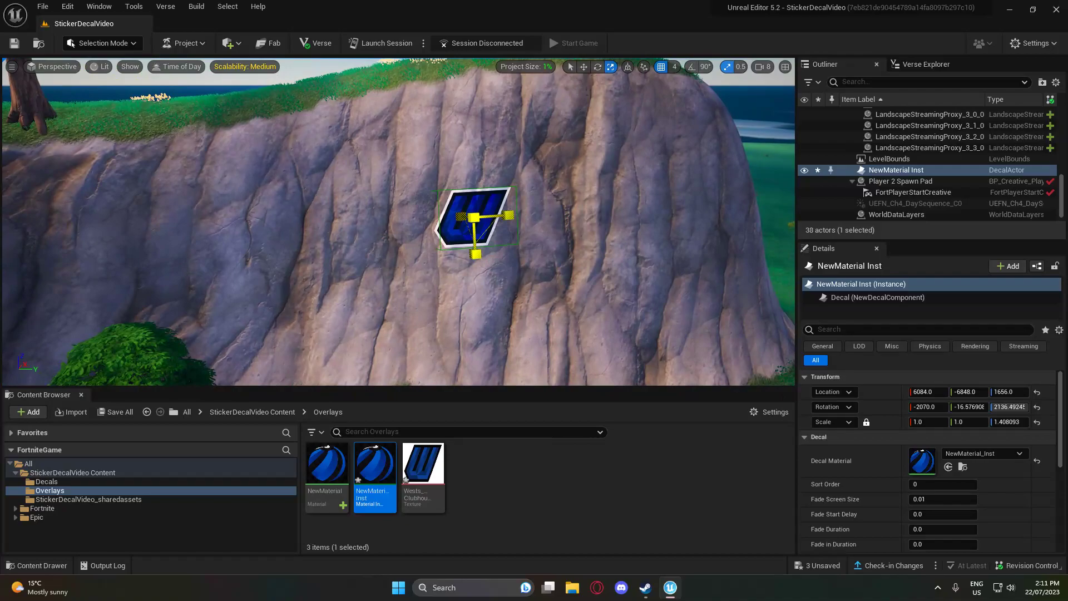
pyautogui.moveTo(474, 217); pyautogui.dragTo(470, 180)
pyautogui.moveTo(508, 216); pyautogui.dragTo(508, 216)
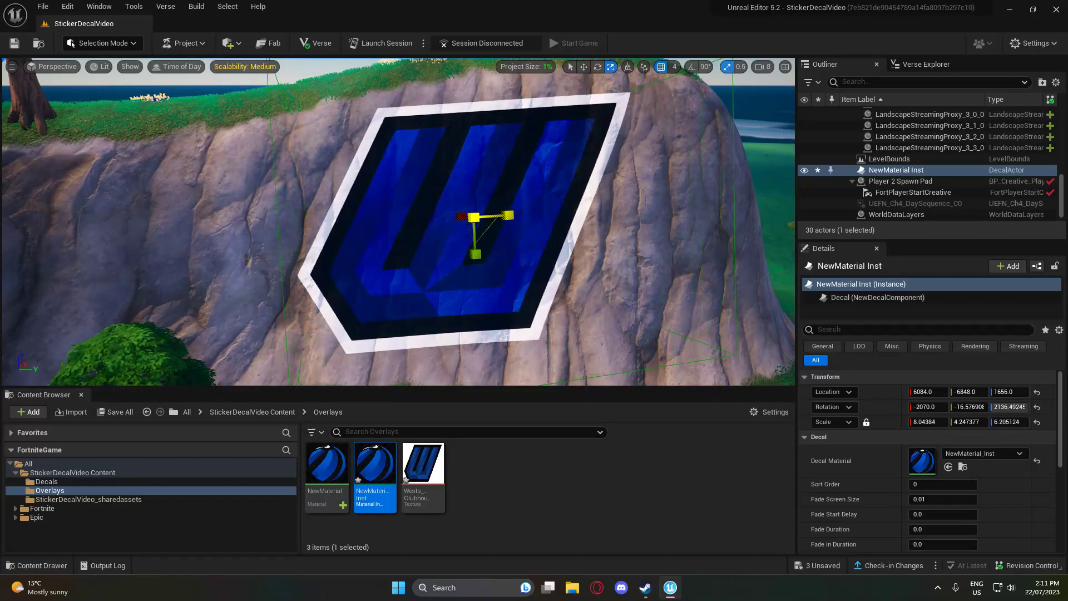
# Reduce the blue logo decal's scale to about 4.17, 2.57, 4.08 so it fits within the cliff face.
pyautogui.click(491, 323)
pyautogui.press('f')
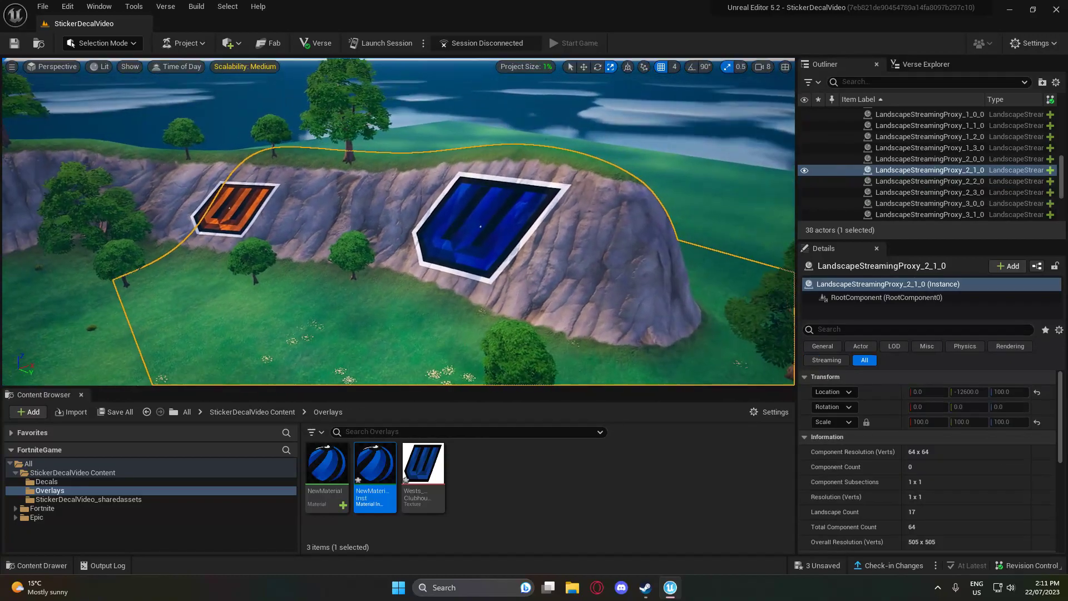
pyautogui.press('w')
pyautogui.moveTo(453, 355); pyautogui.dragTo(452, 355, button='right')
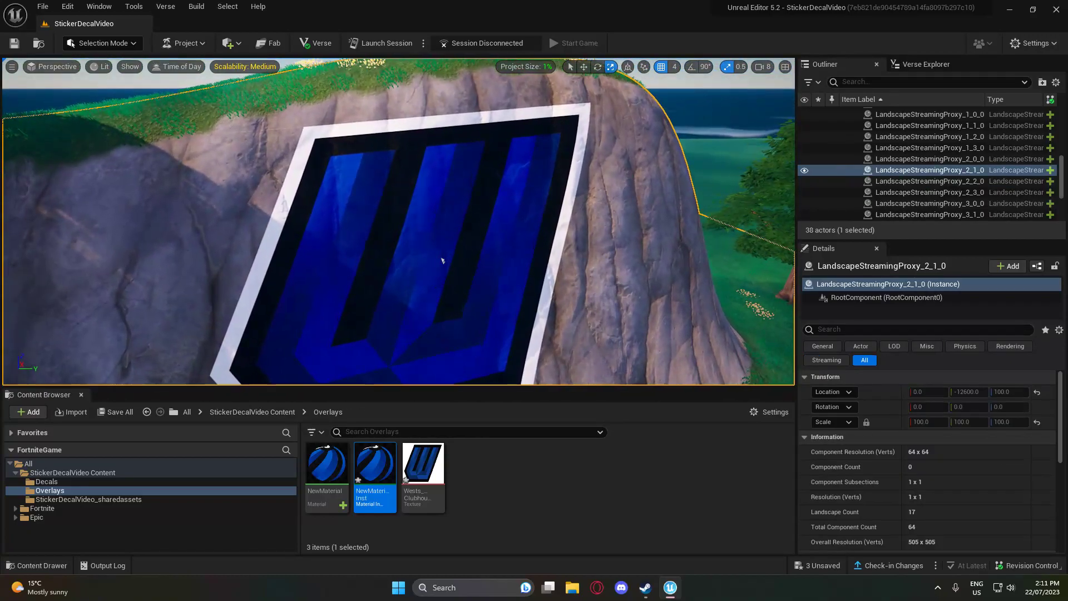
pyautogui.click(442, 260)
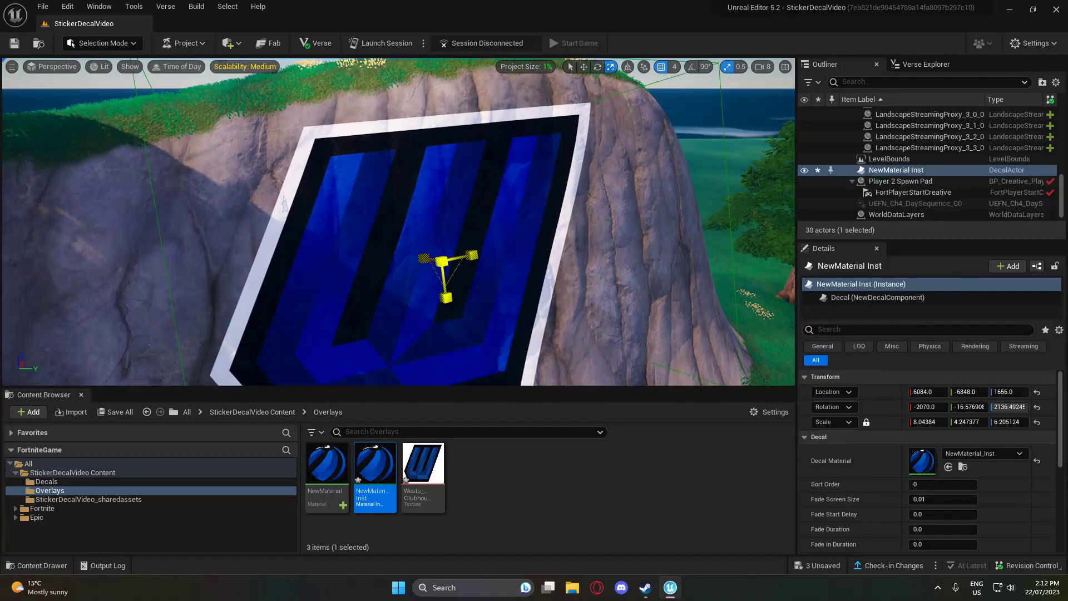
pyautogui.moveTo(442, 260); pyautogui.dragTo(482, 271)
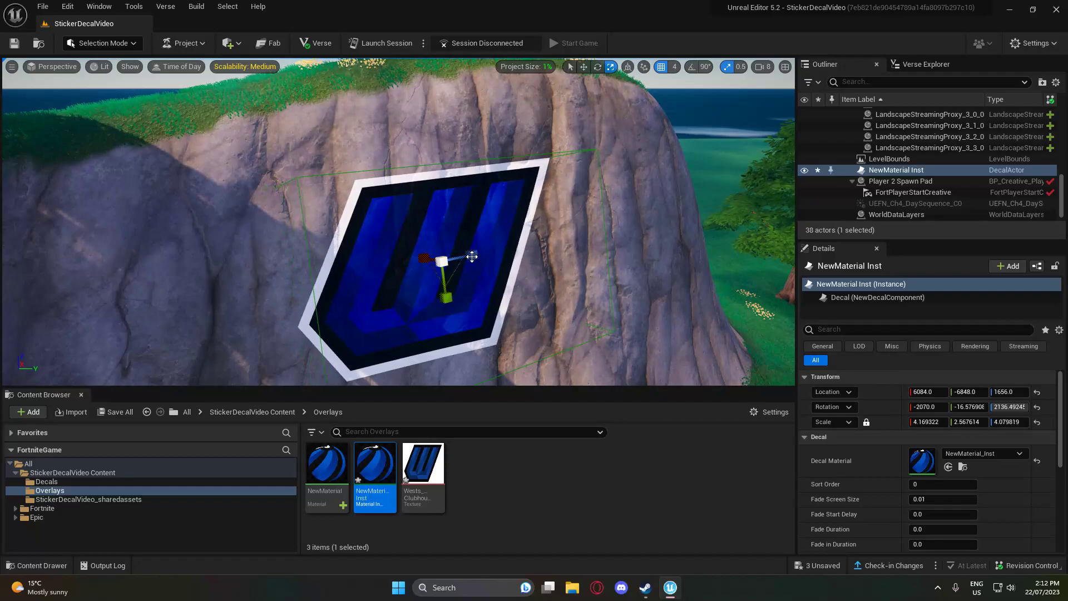
pyautogui.click(472, 256)
pyautogui.press('s')
pyautogui.moveTo(472, 257); pyautogui.dragTo(472, 256, button='right')
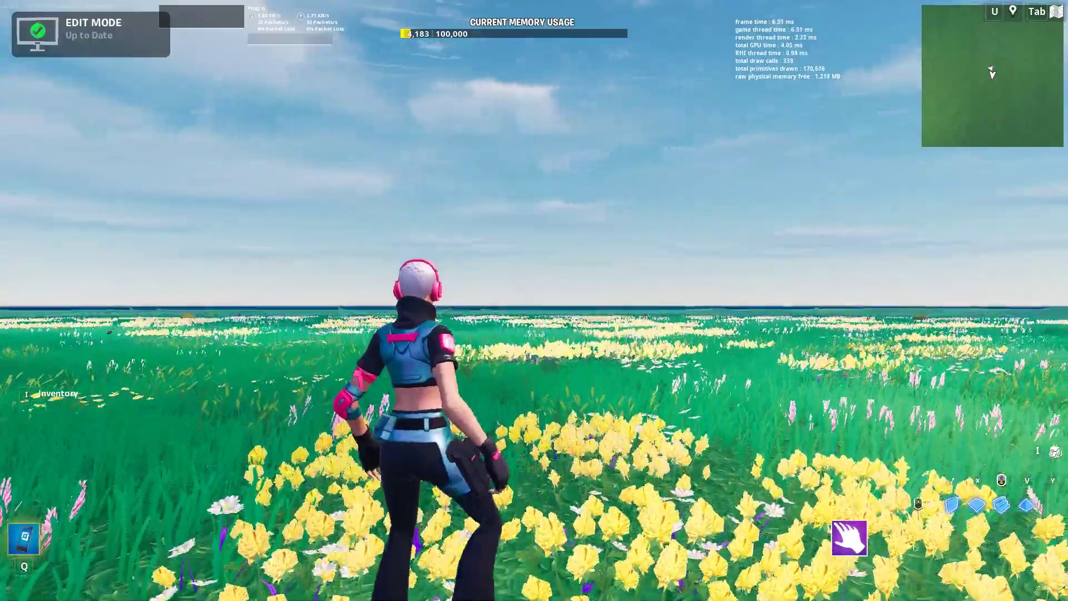
# Fly to the cliff in the live edit session and examine the blue logo decal from several angles and distances.
pyautogui.press('space')
pyautogui.press('space')
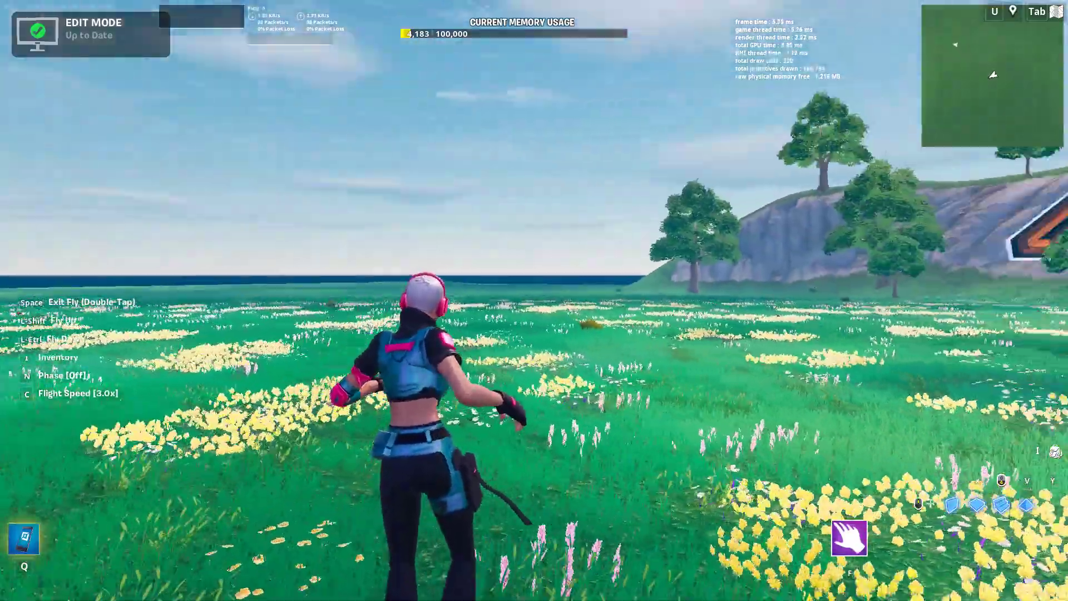
pyautogui.press('w')
pyautogui.press('shift')
pyautogui.press('w')
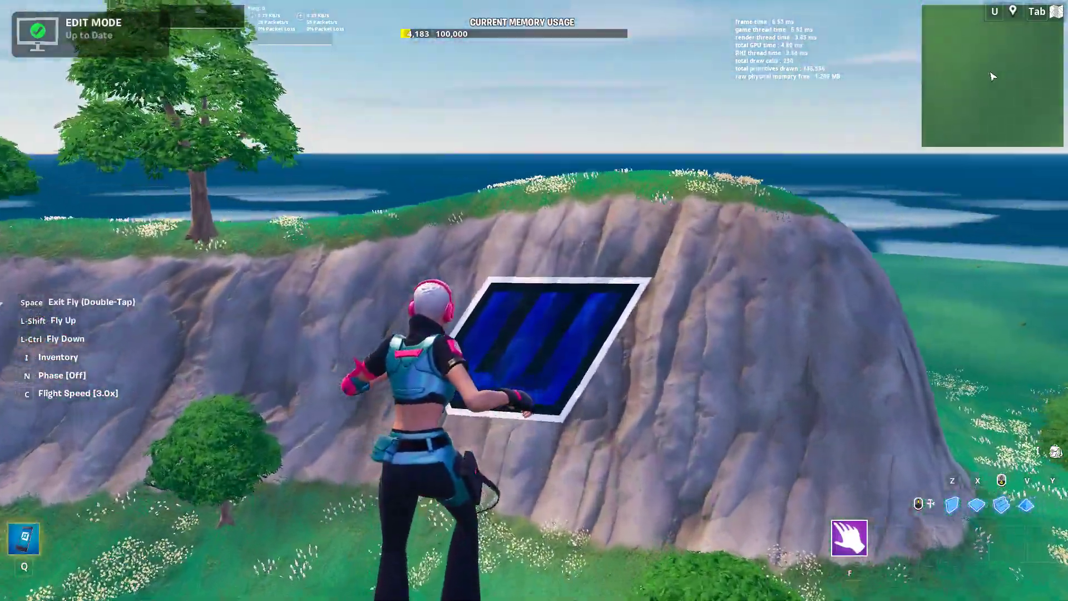
pyautogui.press('d')
pyautogui.press('a')
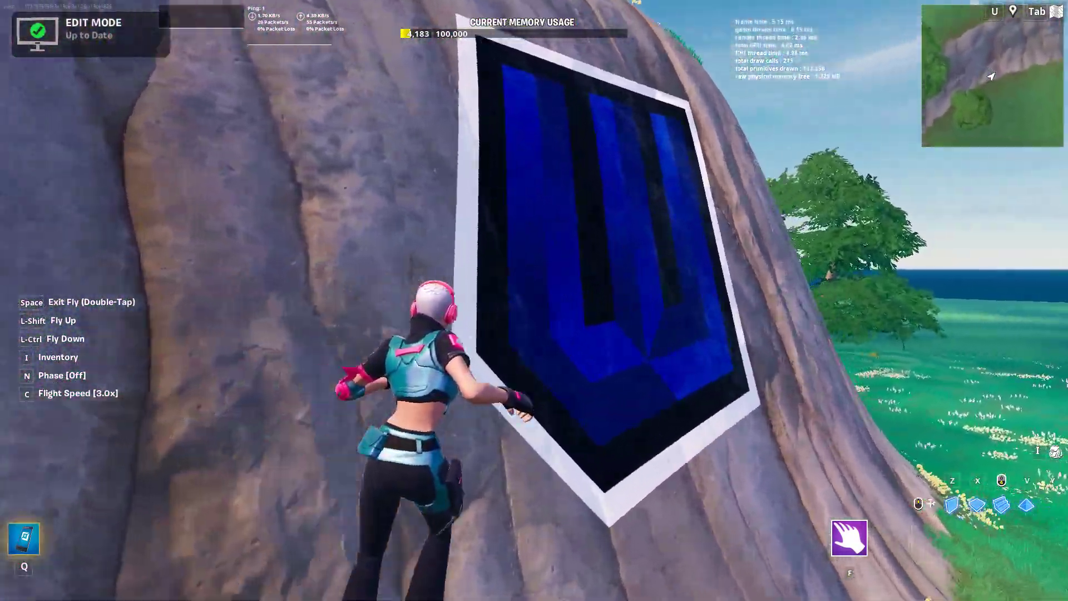
pyautogui.press('d')
pyautogui.press('a')
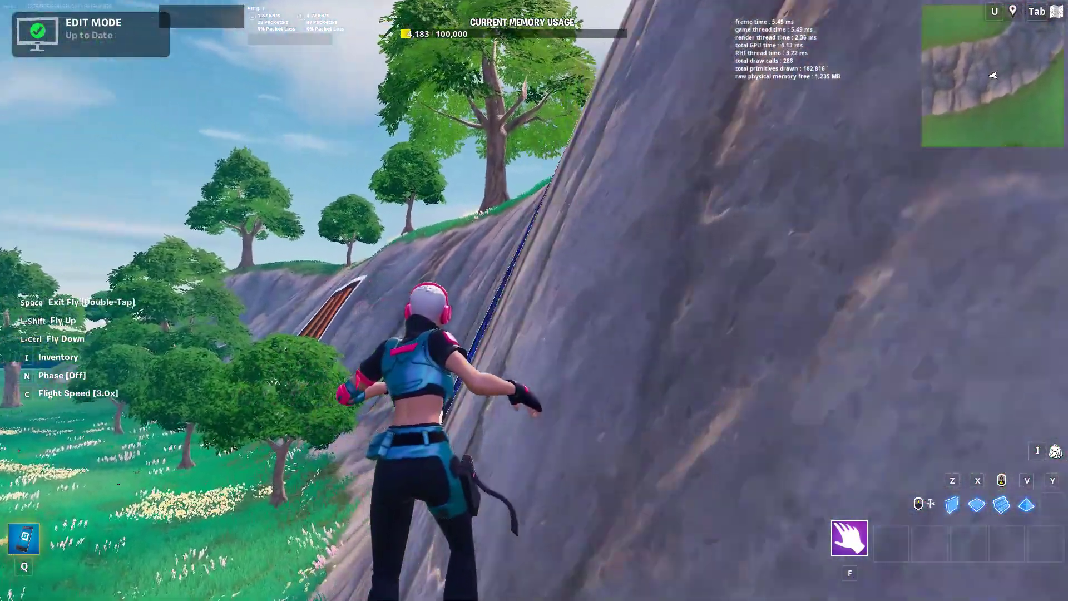
pyautogui.press('d')
pyautogui.press('a')
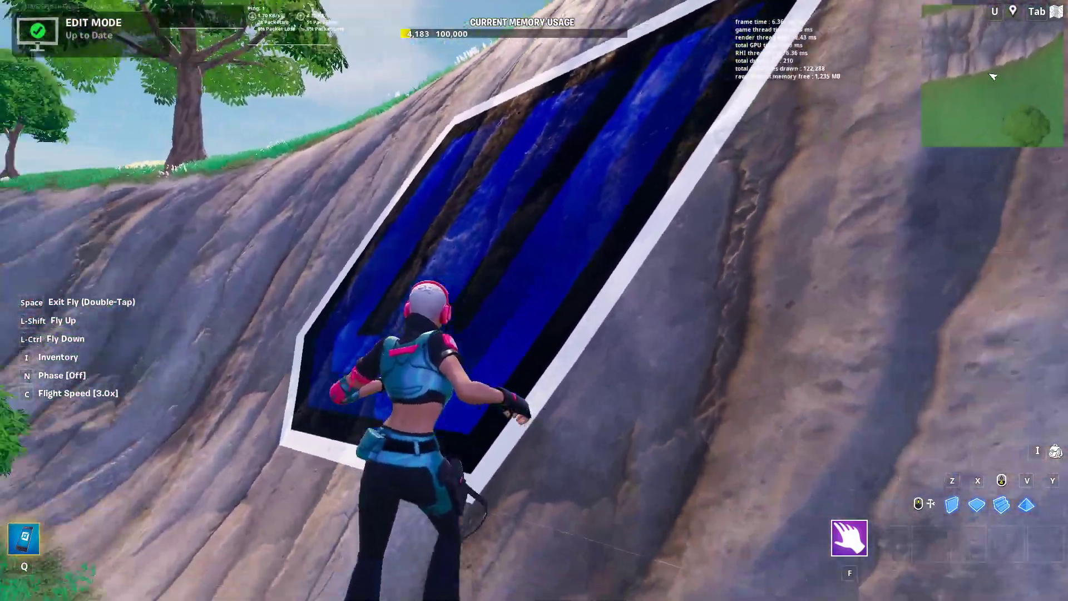
pyautogui.press('d')
pyautogui.press('a')
pyautogui.press('s')
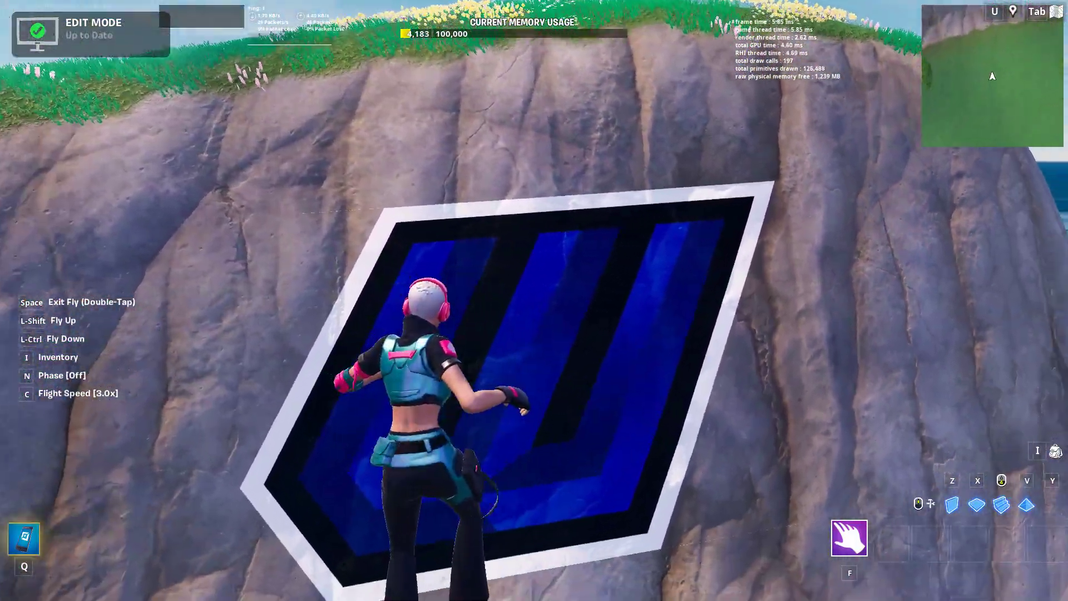
pyautogui.press('w')
pyautogui.press('s')
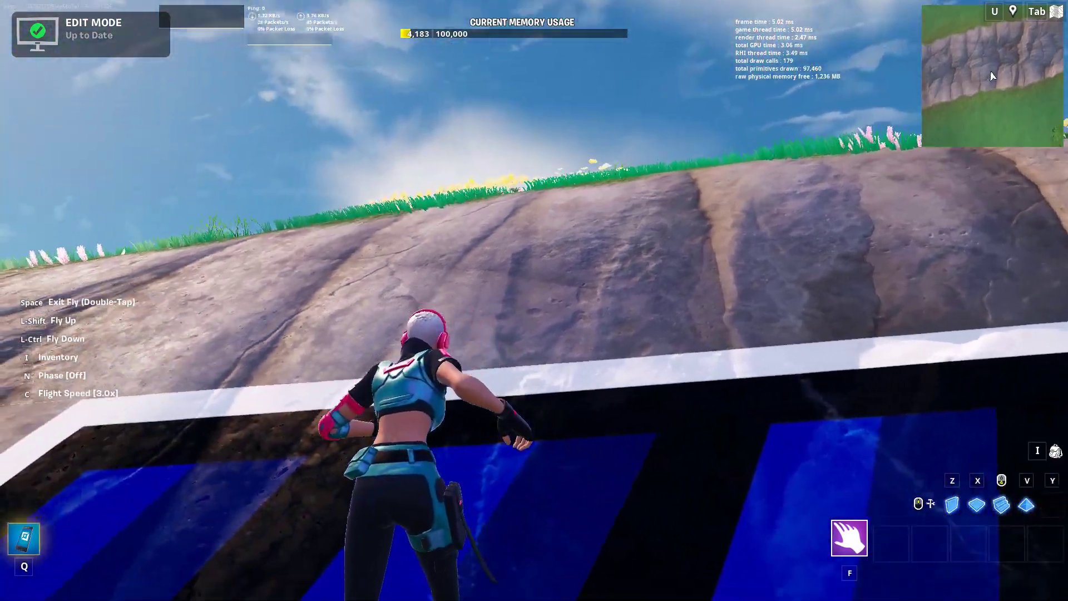
pyautogui.press('w')
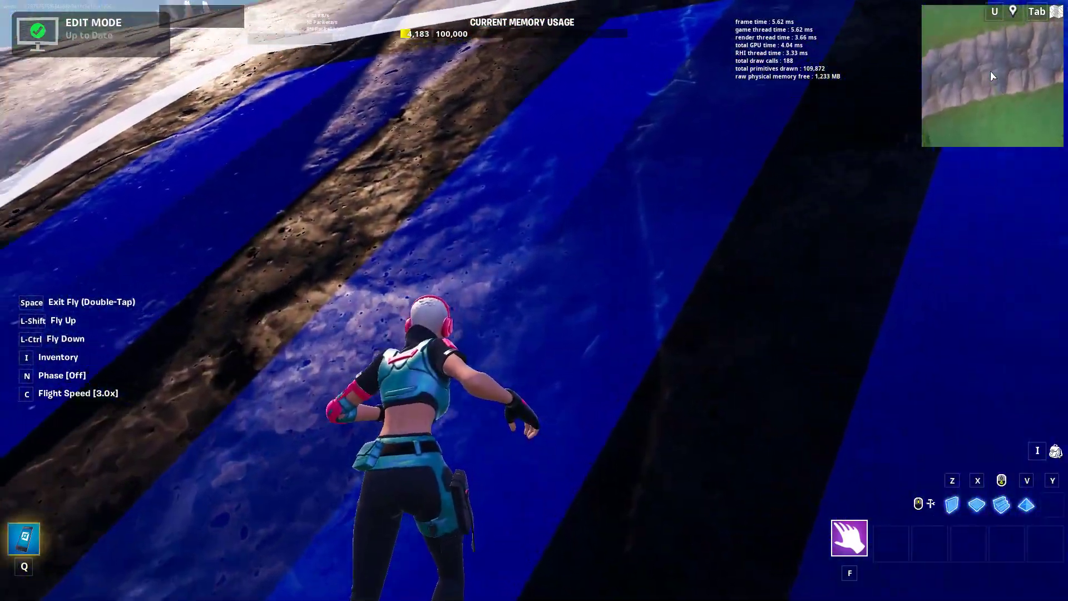
pyautogui.press('w')
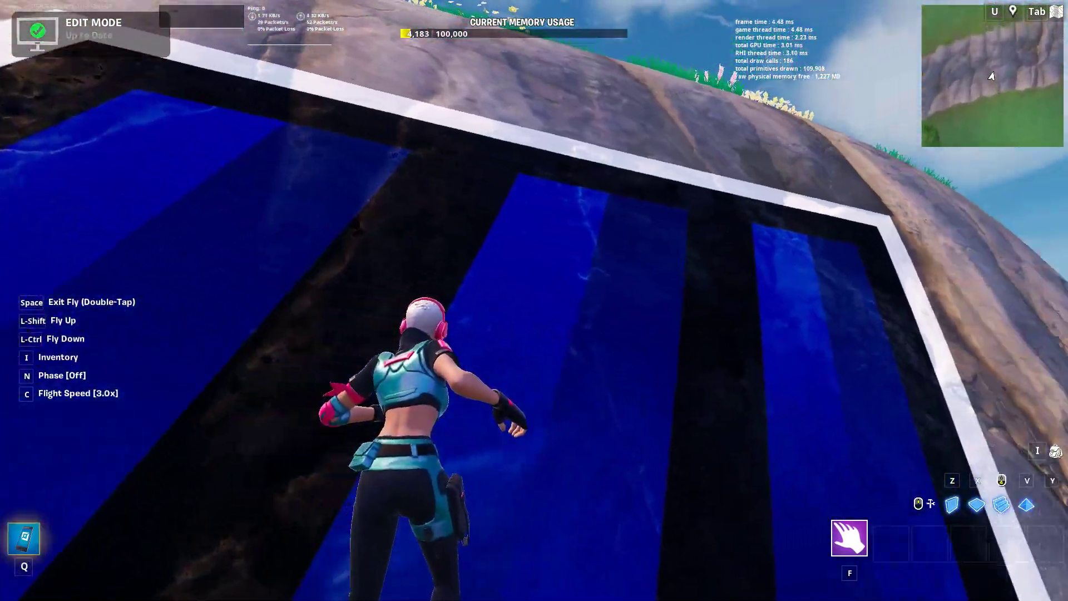
pyautogui.press('s')
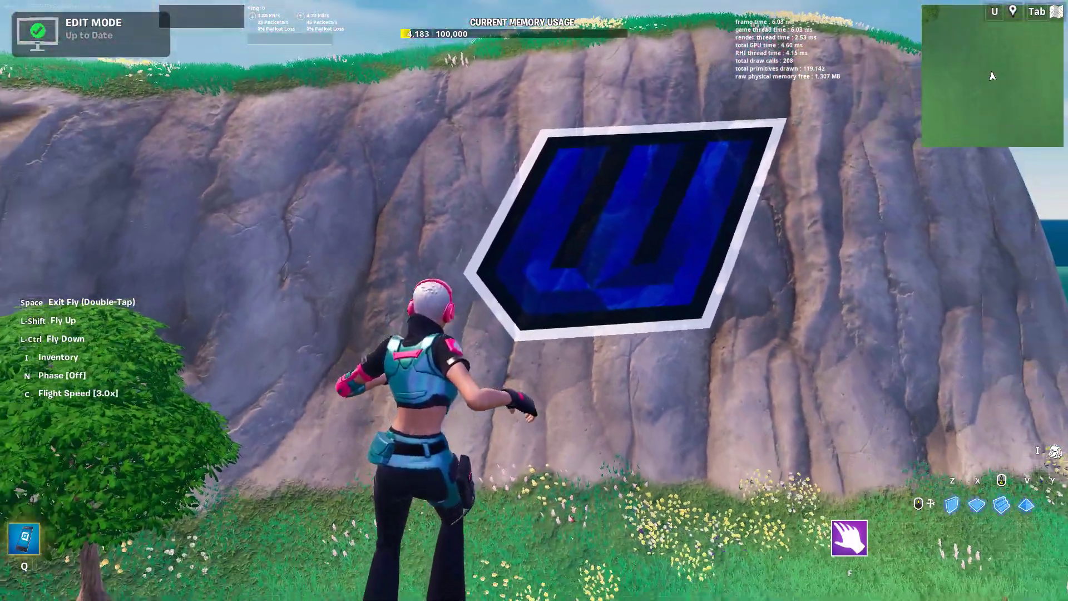
pyautogui.press('s')
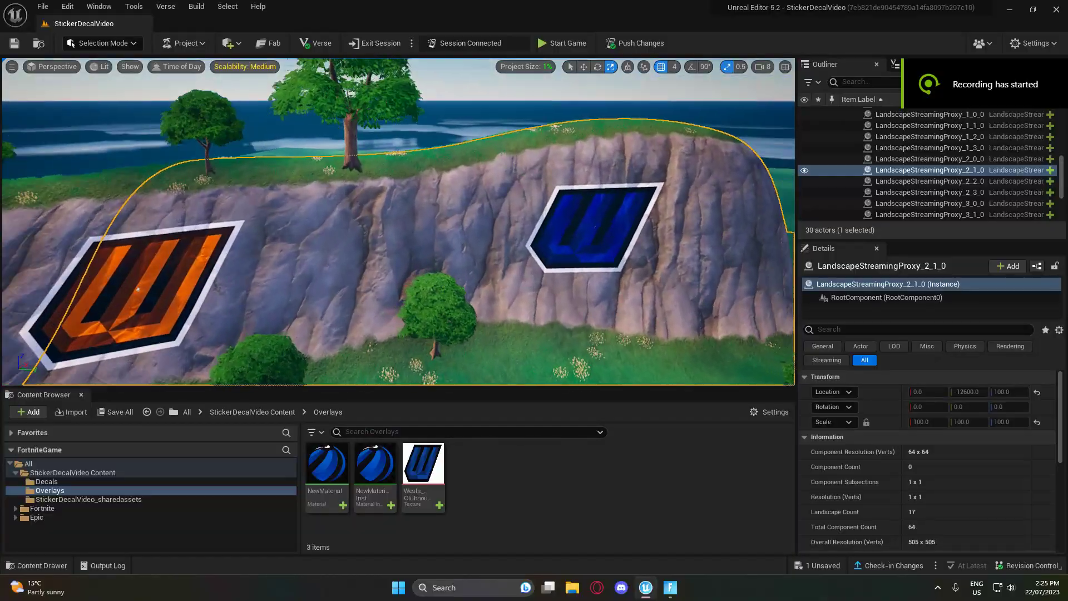
# Duplicate the blue logo's material instance in the Overlays folder, keeping the default name.
pyautogui.press('w')
pyautogui.press('s')
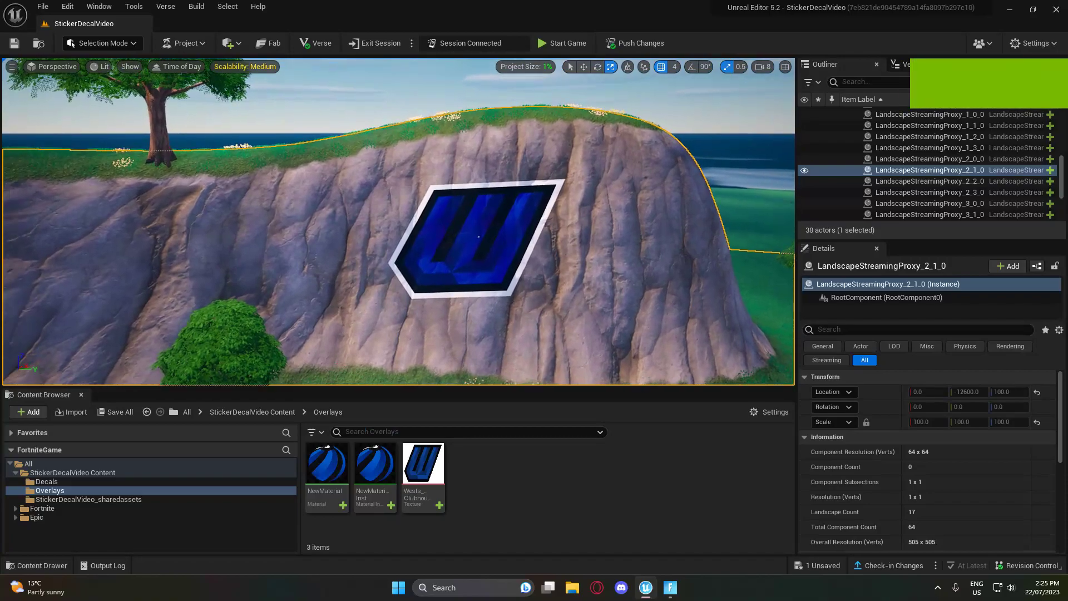
pyautogui.moveTo(402, 352); pyautogui.dragTo(415, 345, button='right')
pyautogui.press('w')
pyautogui.click(378, 488)
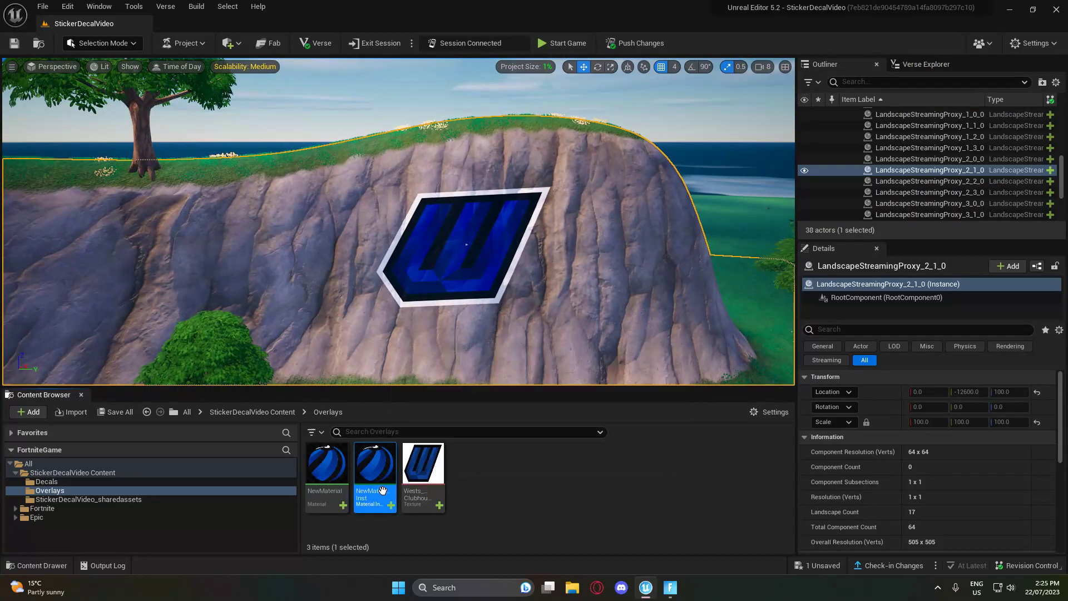
pyautogui.rightClick(378, 479)
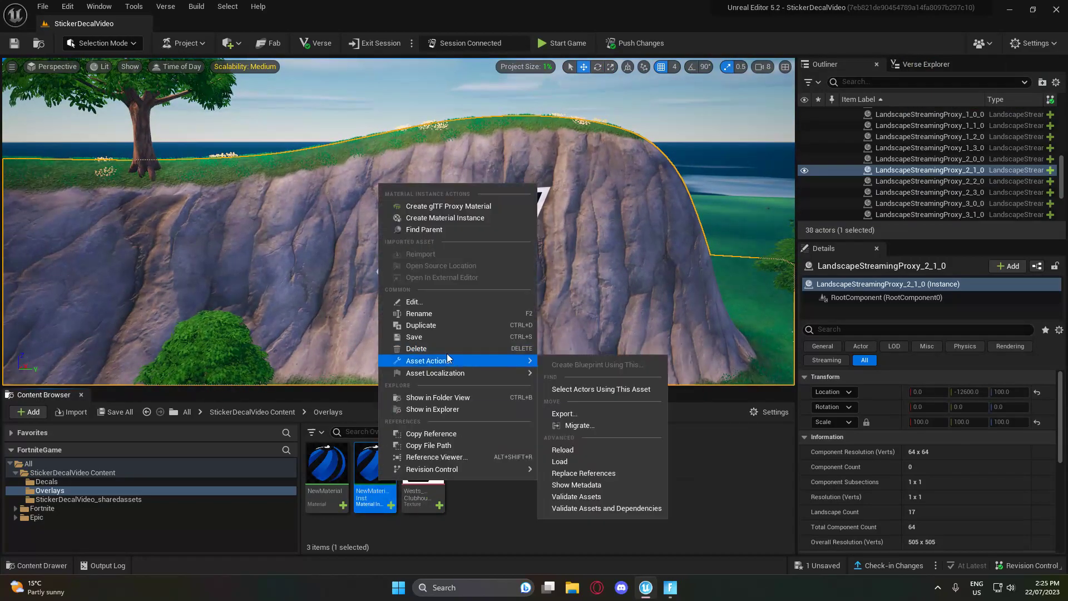
pyautogui.click(439, 325)
pyautogui.press('Return')
# Override the duplicate instance's Param texture with the pink WESTS logo and close its editor.
pyautogui.rightClick(444, 481)
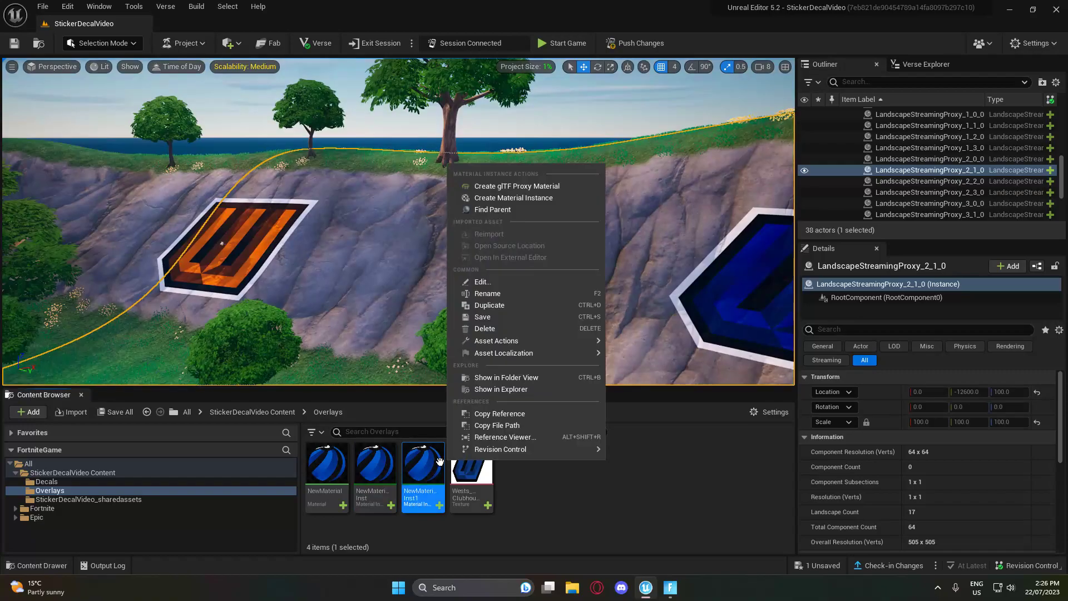
pyautogui.click(500, 282)
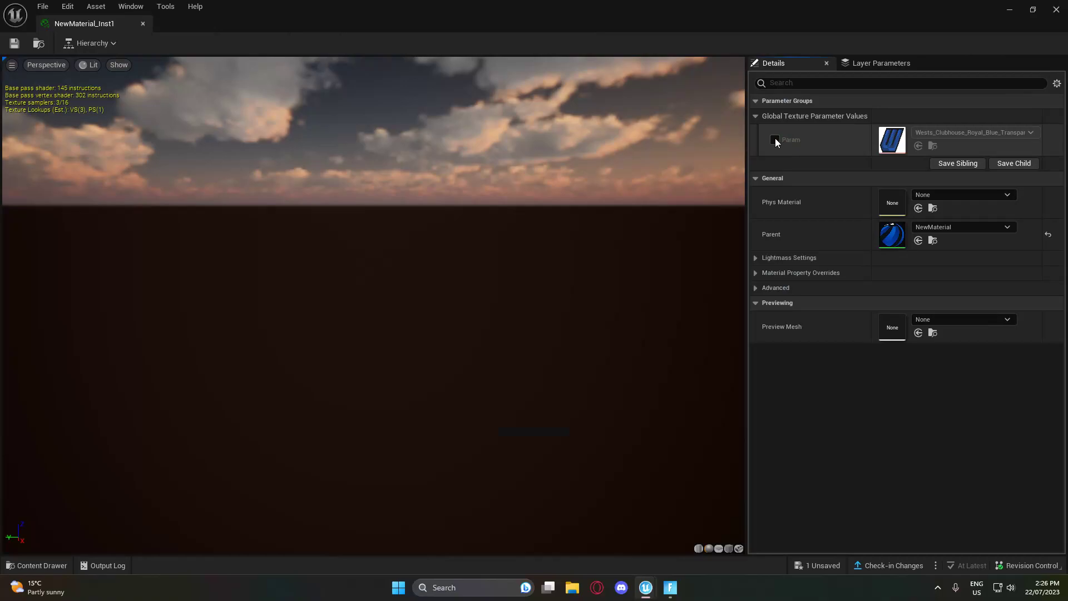
pyautogui.click(774, 140)
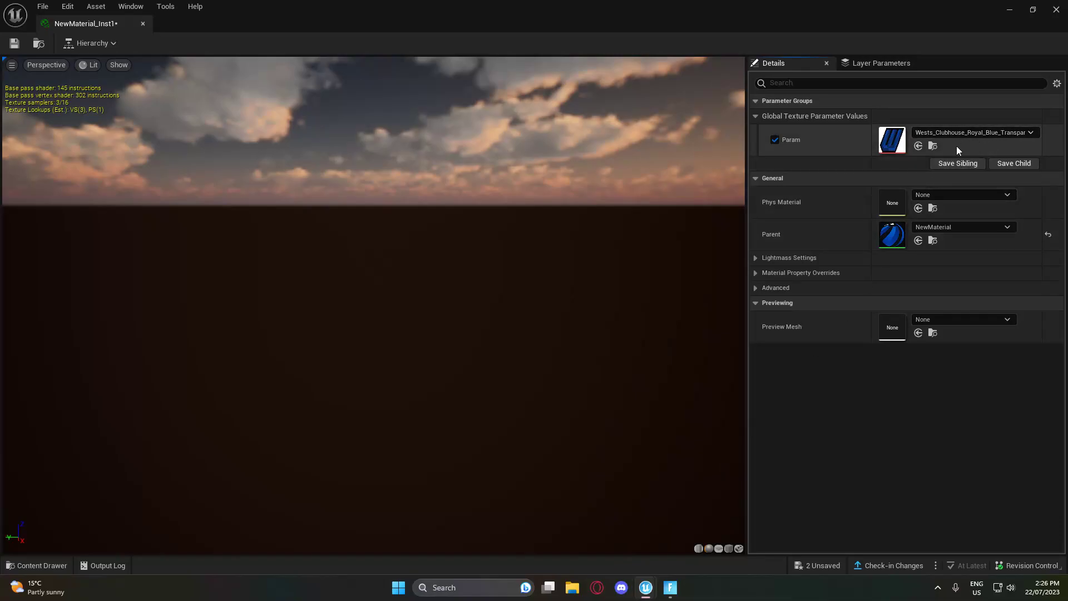
pyautogui.click(1032, 9)
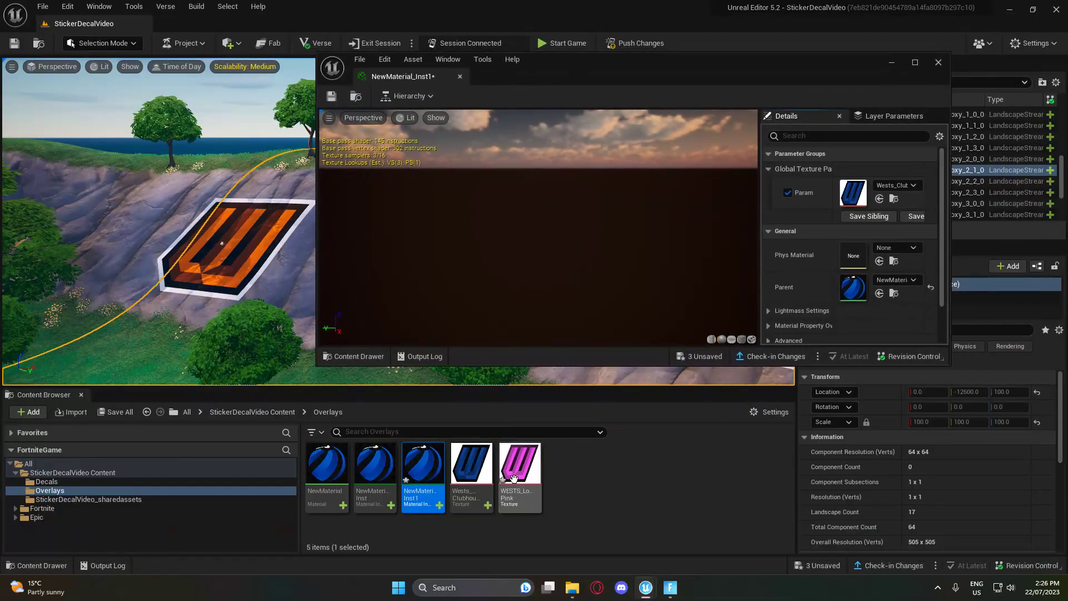
pyautogui.moveTo(518, 466); pyautogui.dragTo(853, 201)
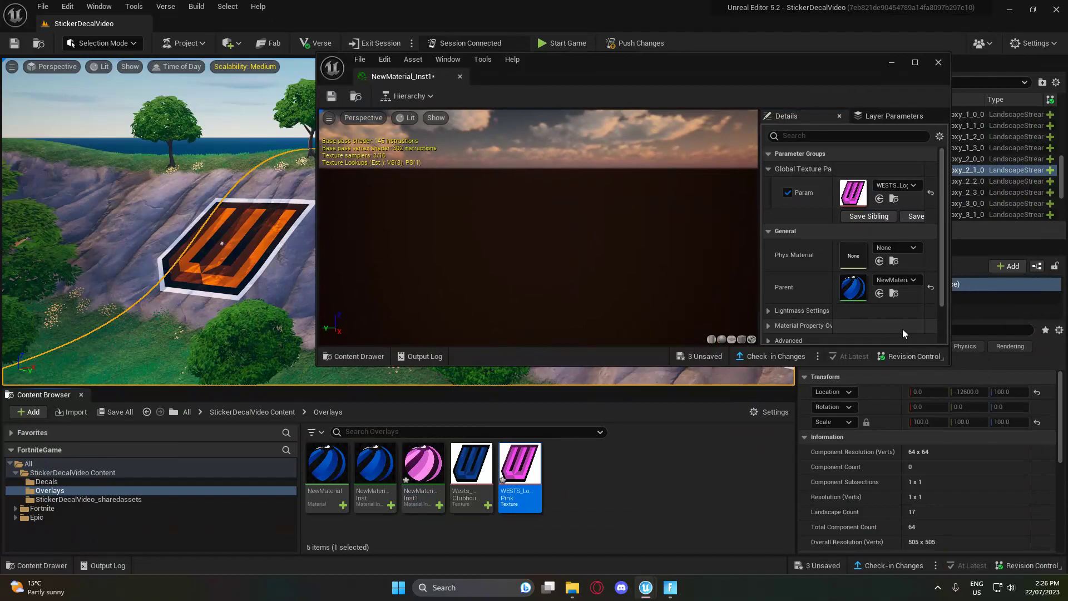
pyautogui.click(938, 64)
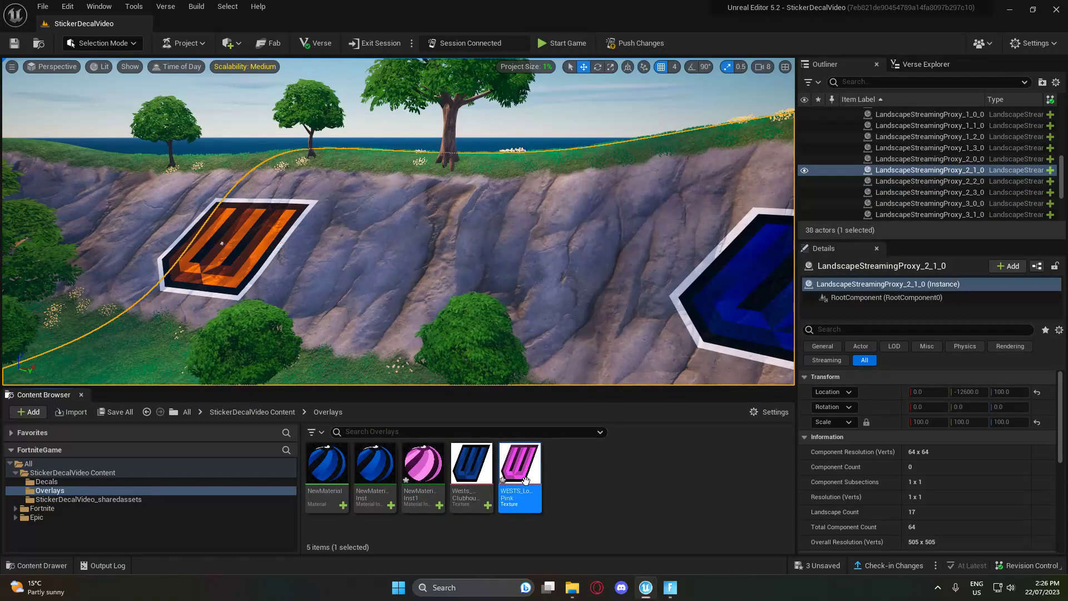
# Place the pink material instance as a decal on the cliff between the orange and blue logos.
pyautogui.moveTo(420, 472)
pyautogui.moveTo(419, 472); pyautogui.dragTo(547, 315)
# Rotate the pink logo decal upright against the cliff and scale it to about 4.72, 2.75, 3.53.
pyautogui.press('e')
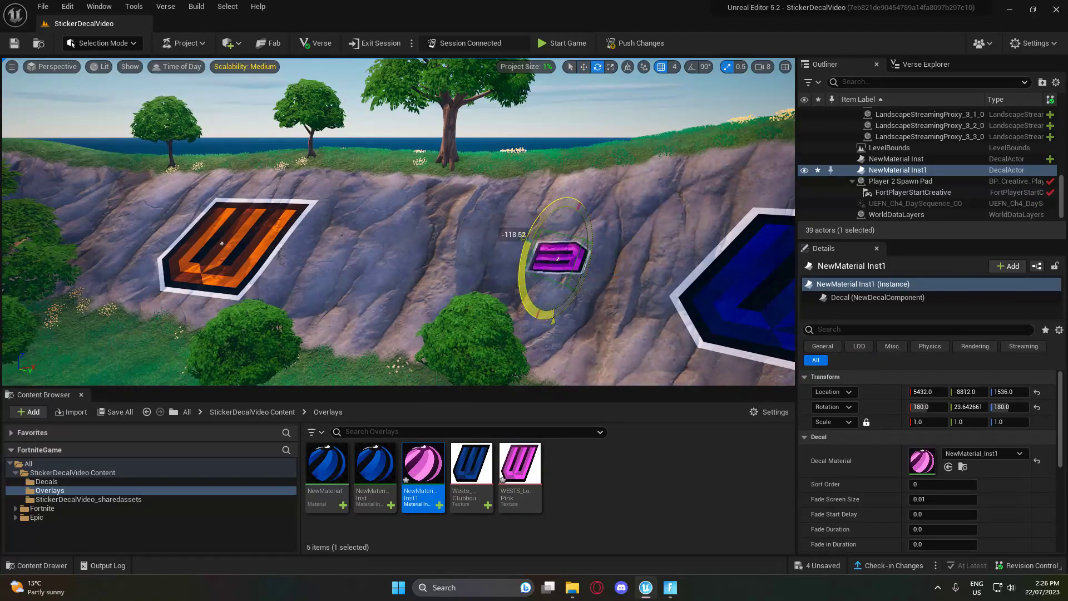
pyautogui.moveTo(532, 222); pyautogui.dragTo(561, 246)
pyautogui.press('w')
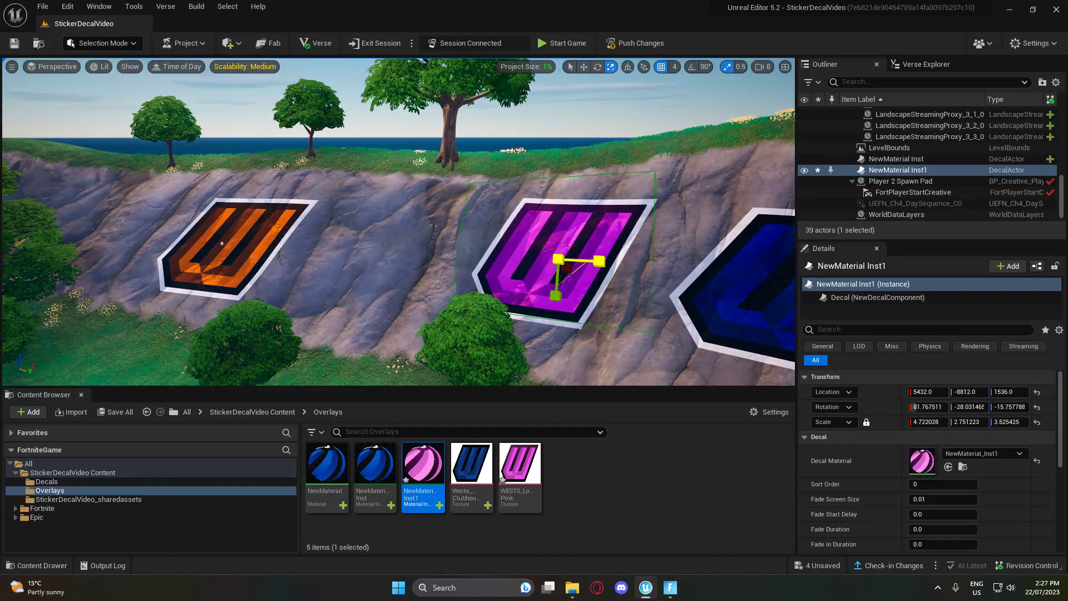
pyautogui.click(398, 239)
pyautogui.moveTo(398, 239)
pyautogui.mouseDown(button='right')
pyautogui.moveTo(472, 239)
pyautogui.moveTo(439, 228)
pyautogui.moveTo(398, 239)
pyautogui.mouseUp(button='right')
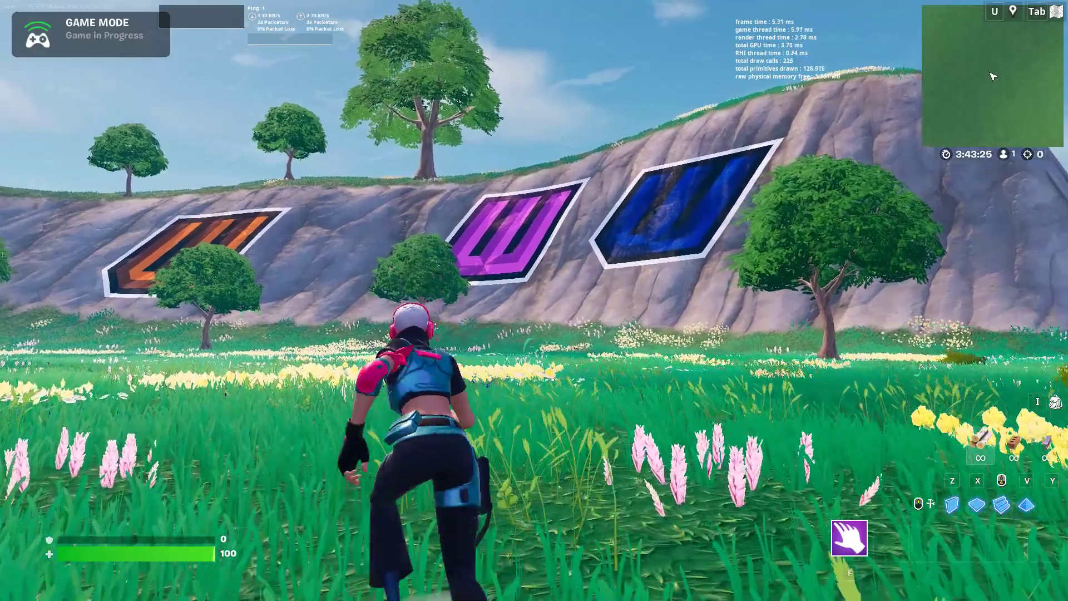
# Run toward the cliff in the running game to examine the orange, pink and blue logo decals.
pyautogui.press('w')
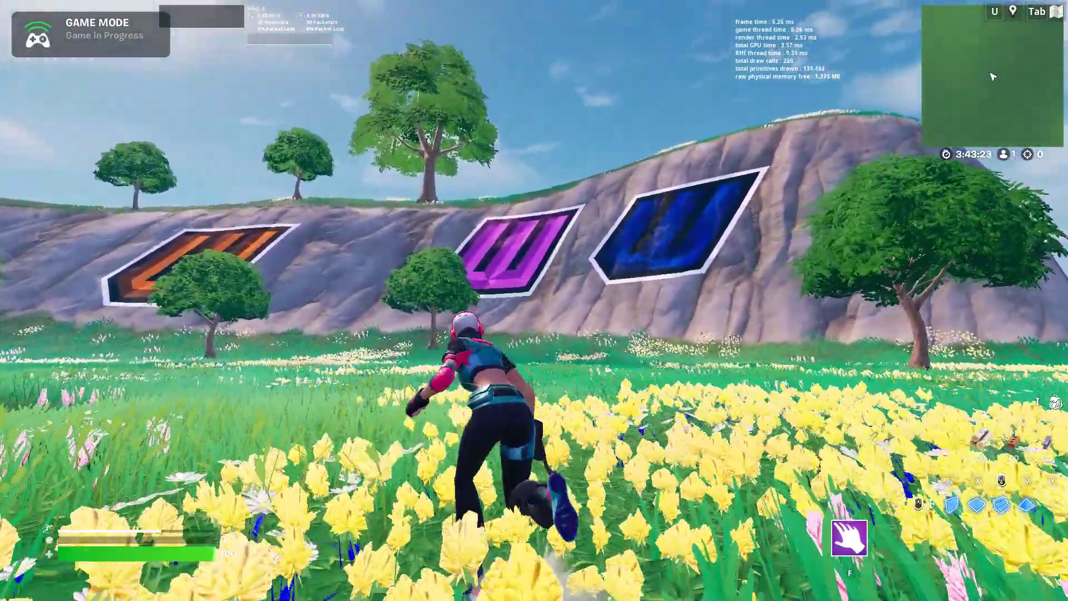
pyautogui.press('w')
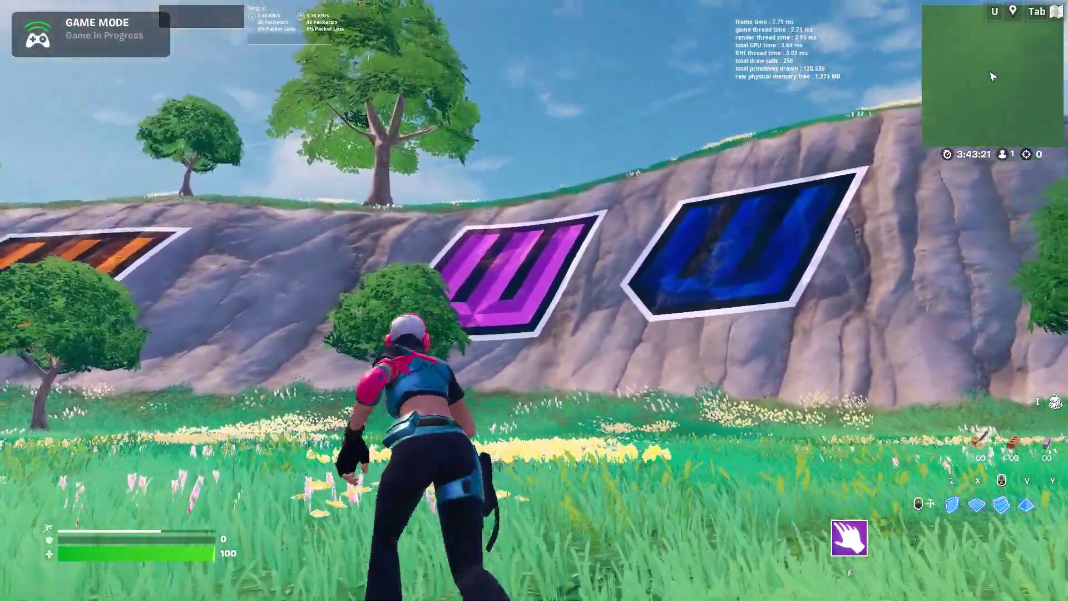